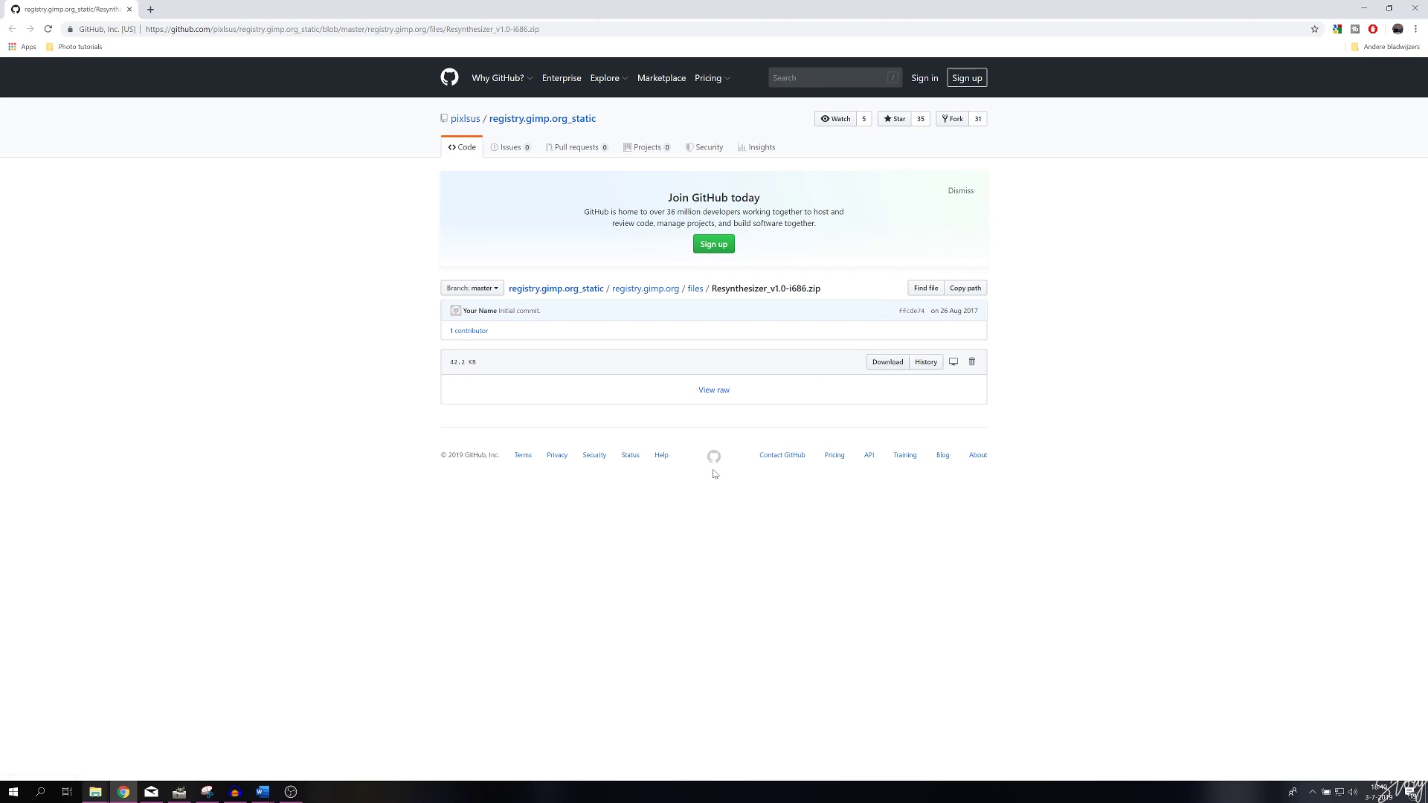
- Move the 11 Resynthesizer files, plugin-heal-selection.py through resynthesizer-gui, into GIMP's plug-ins folder and return to GIMP
click(102, 774)
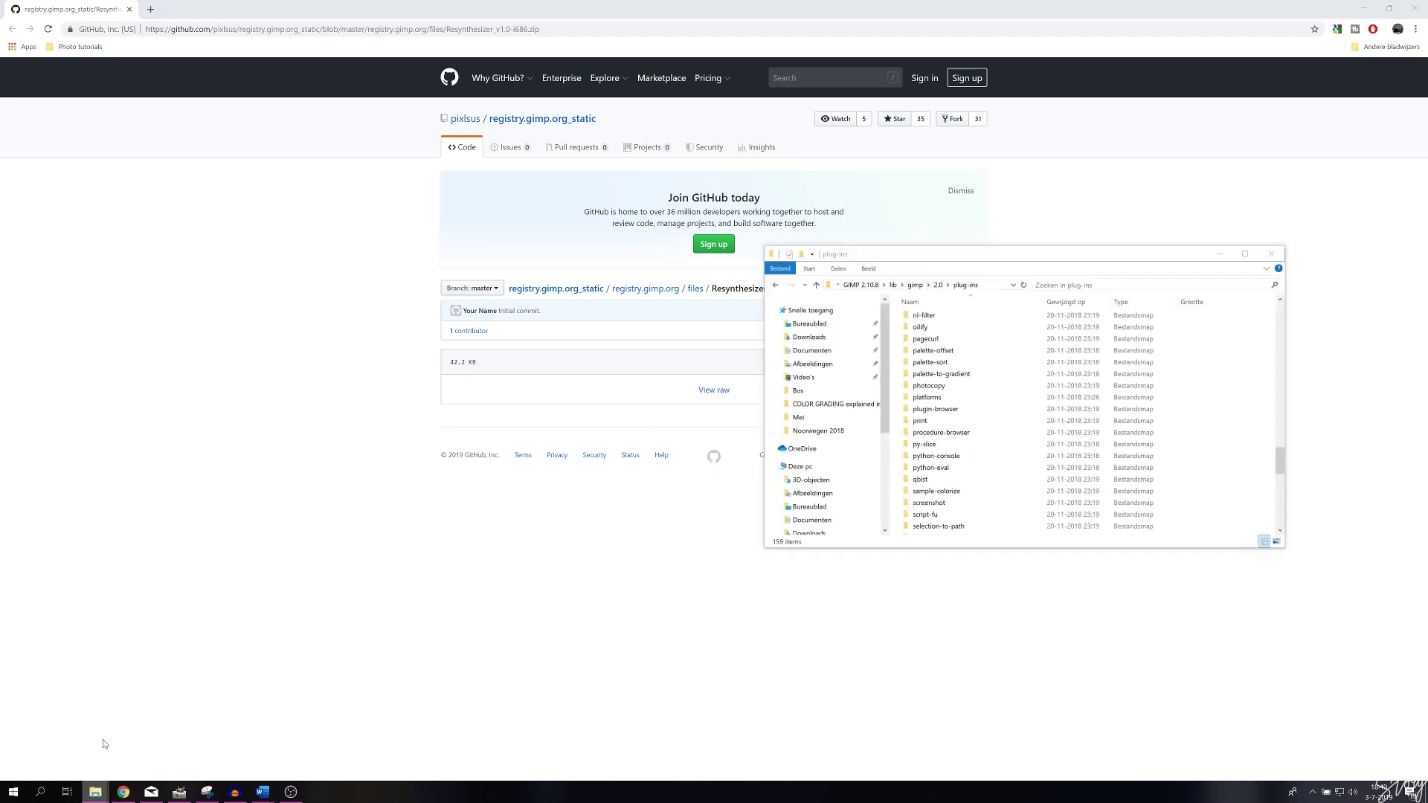
click(80, 753)
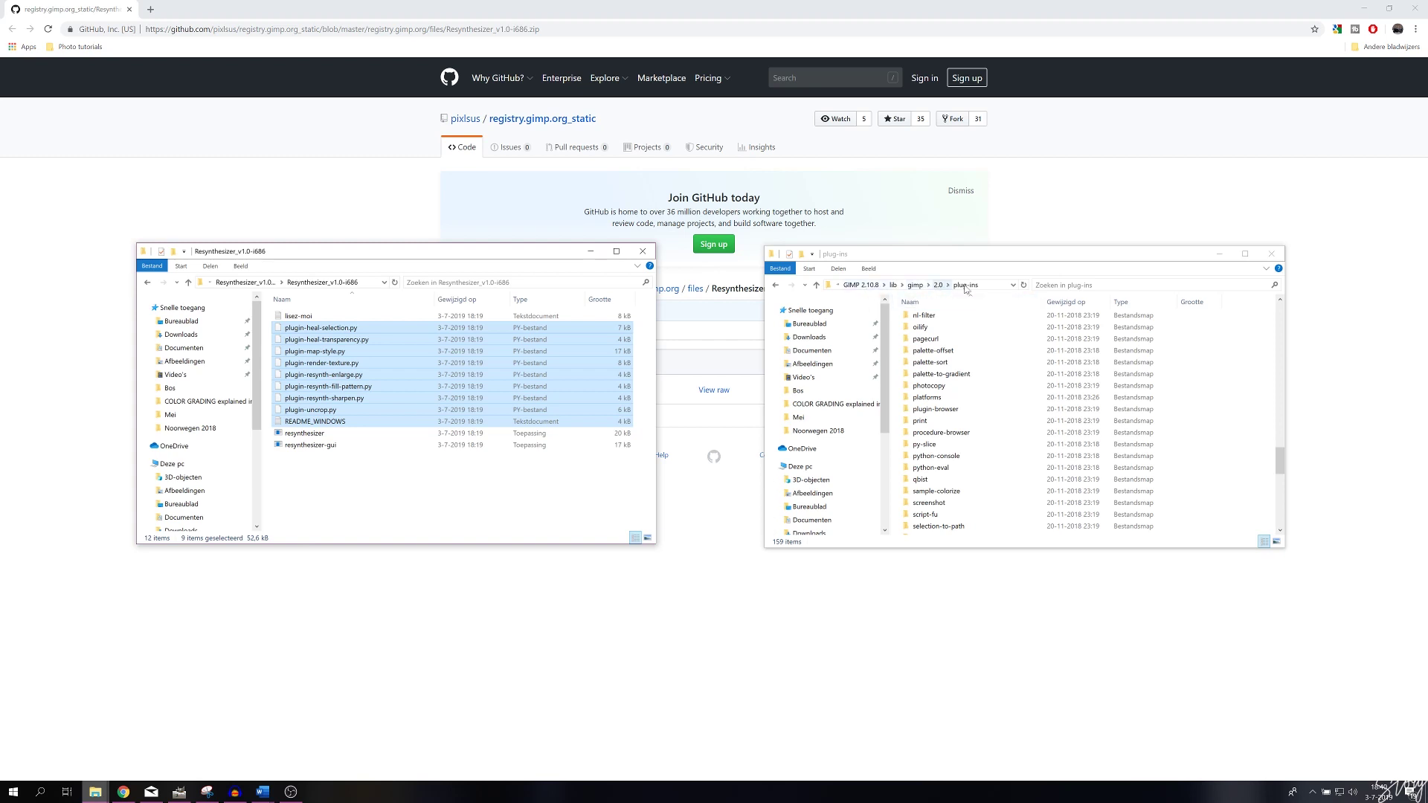
click(339, 329)
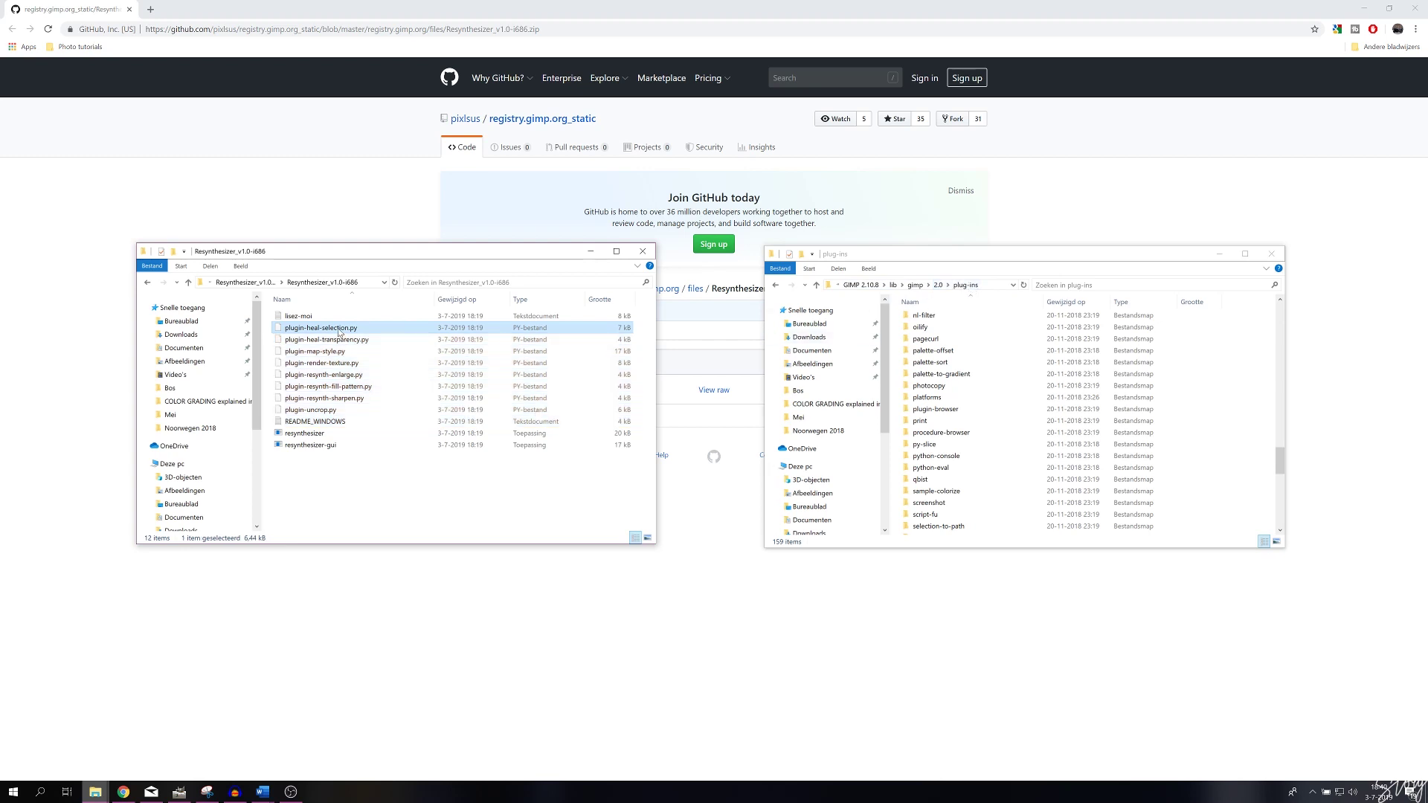
shift+click(293, 444)
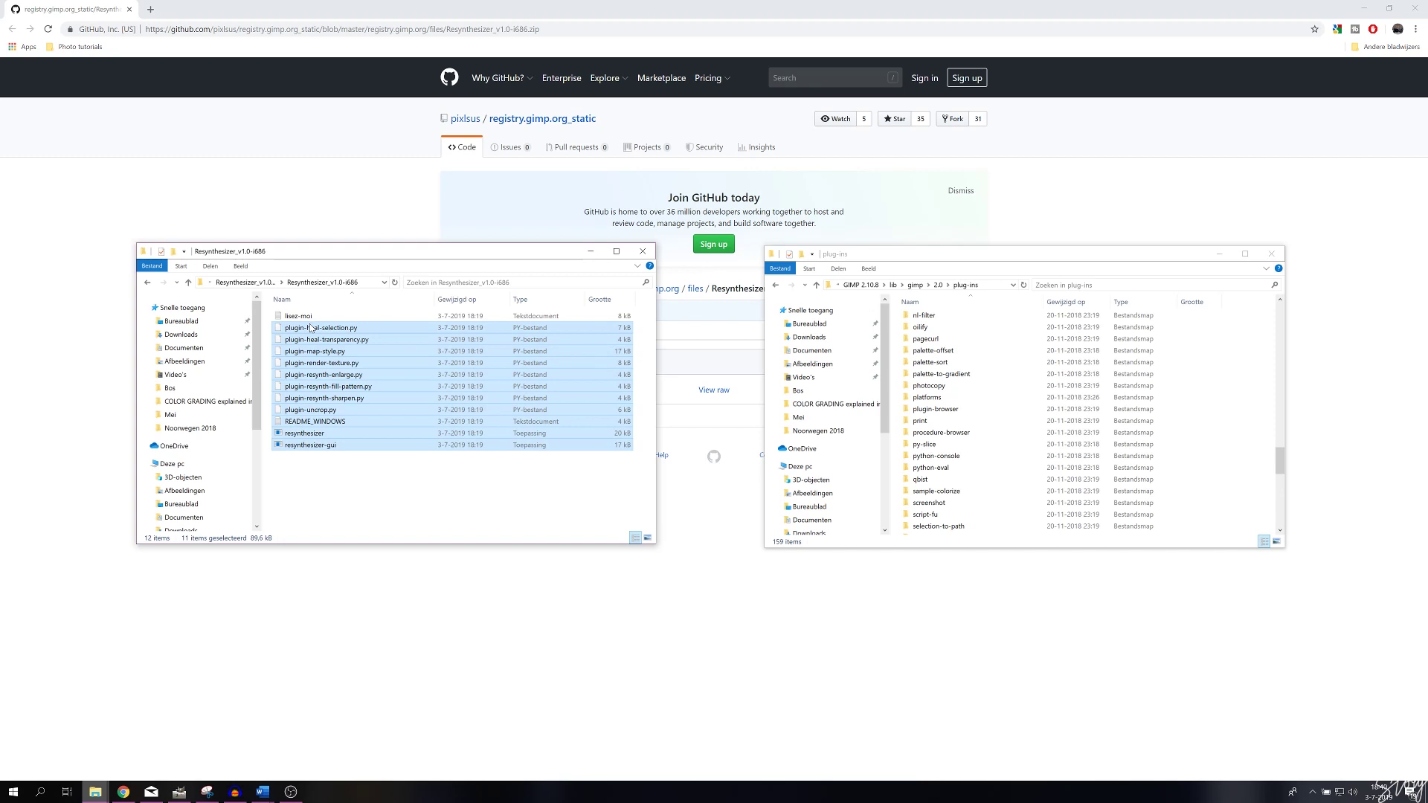
drag(368, 329, 421, 401)
click(179, 791)
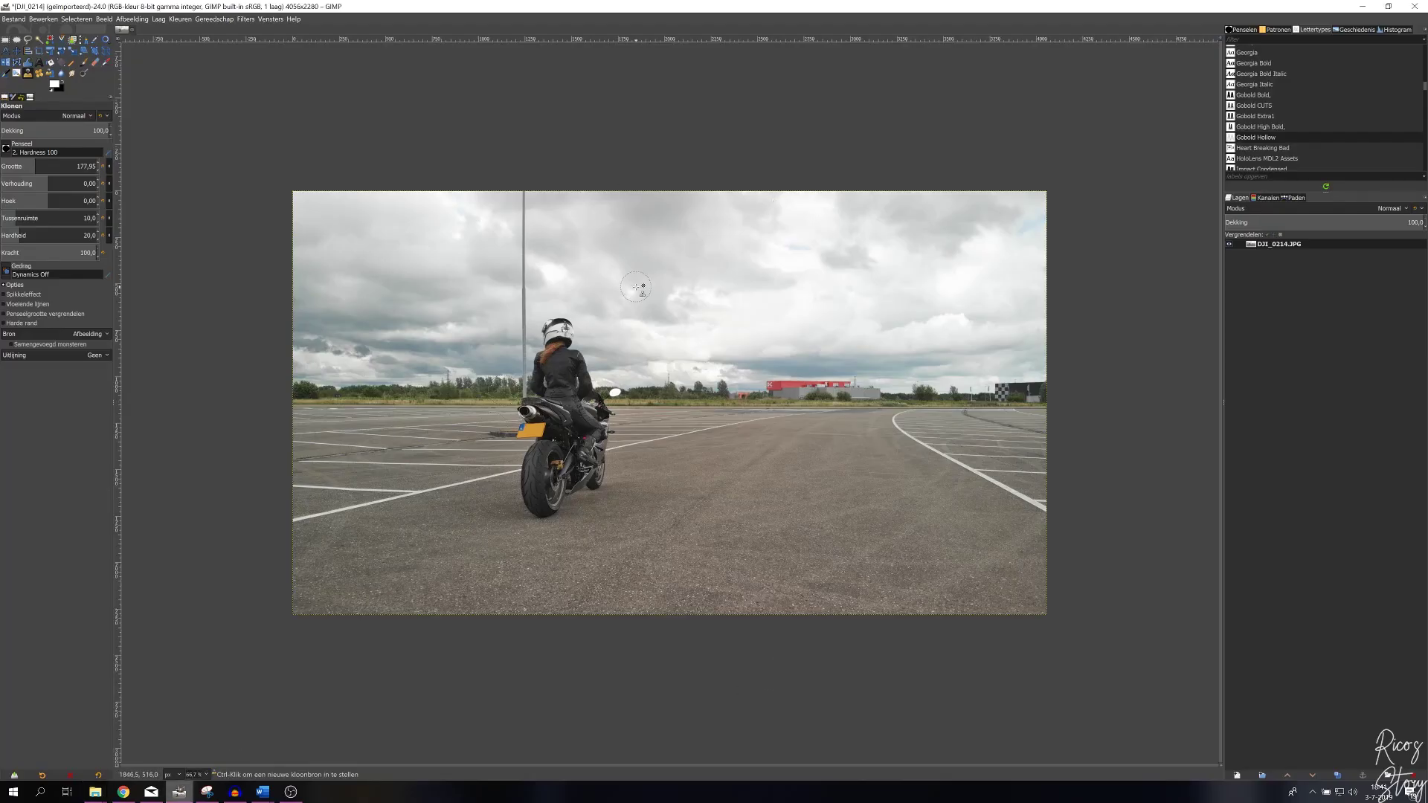
- Mark the pole top as the clone source, then switch to the Heal tool
ctrl+click(526, 185)
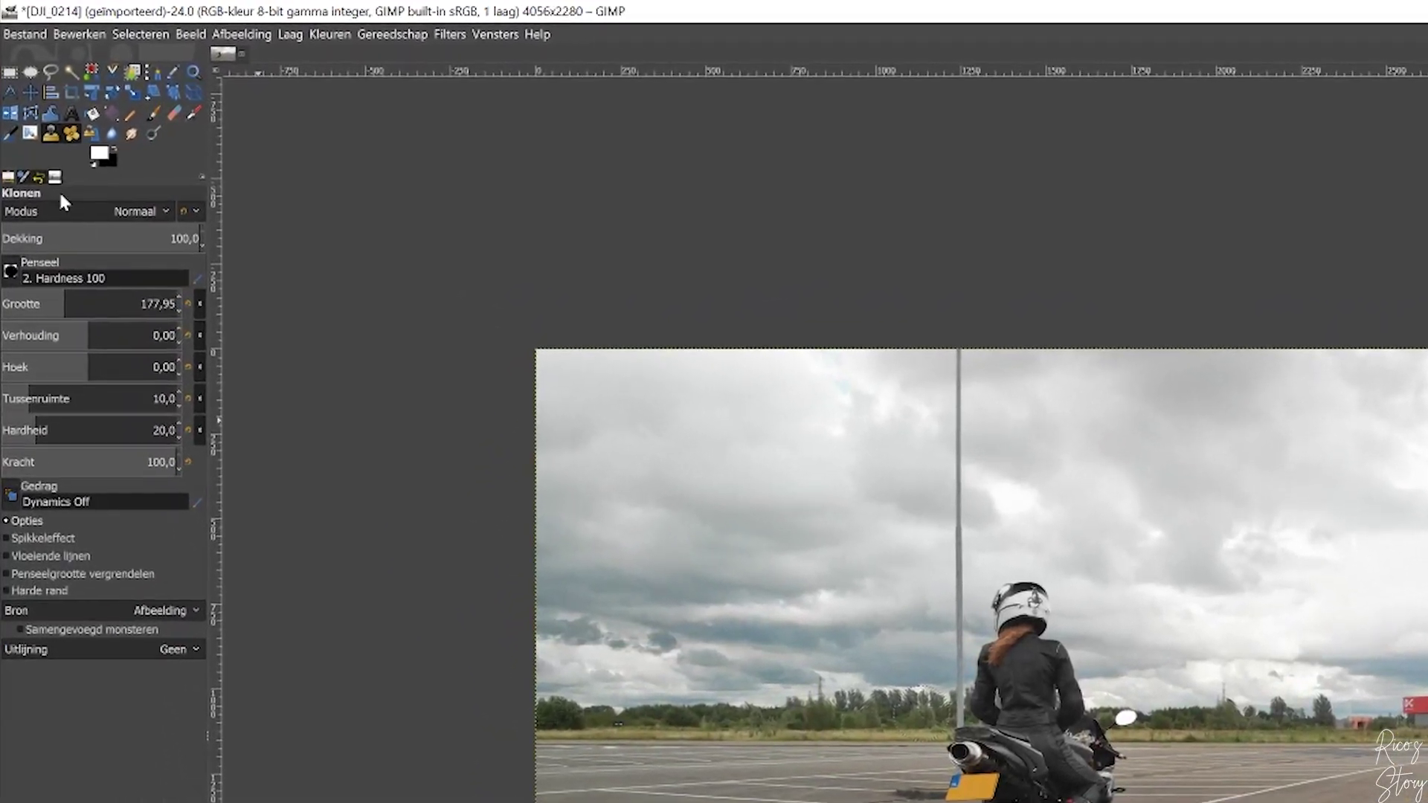
click(71, 134)
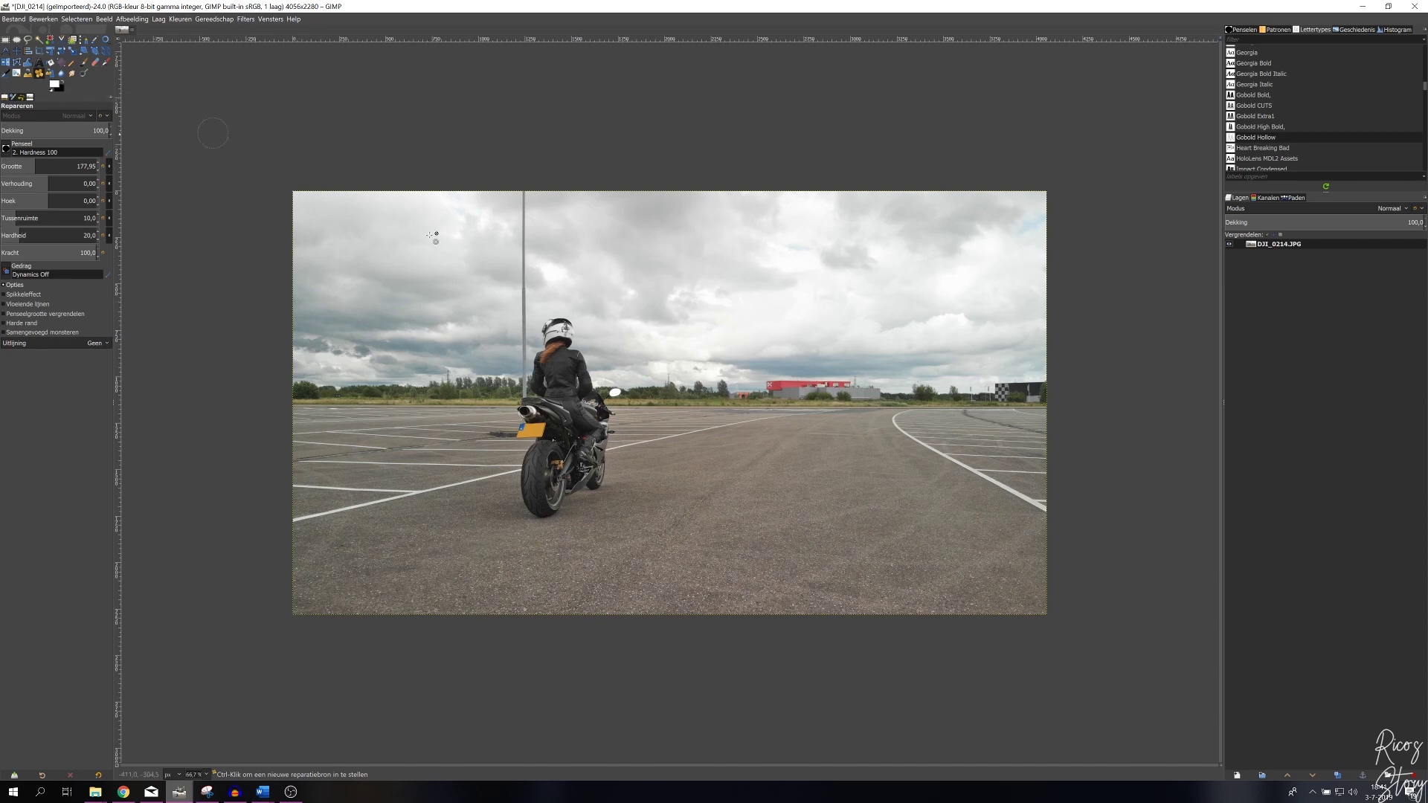
ctrl+scroll(534, 199, up, 1)
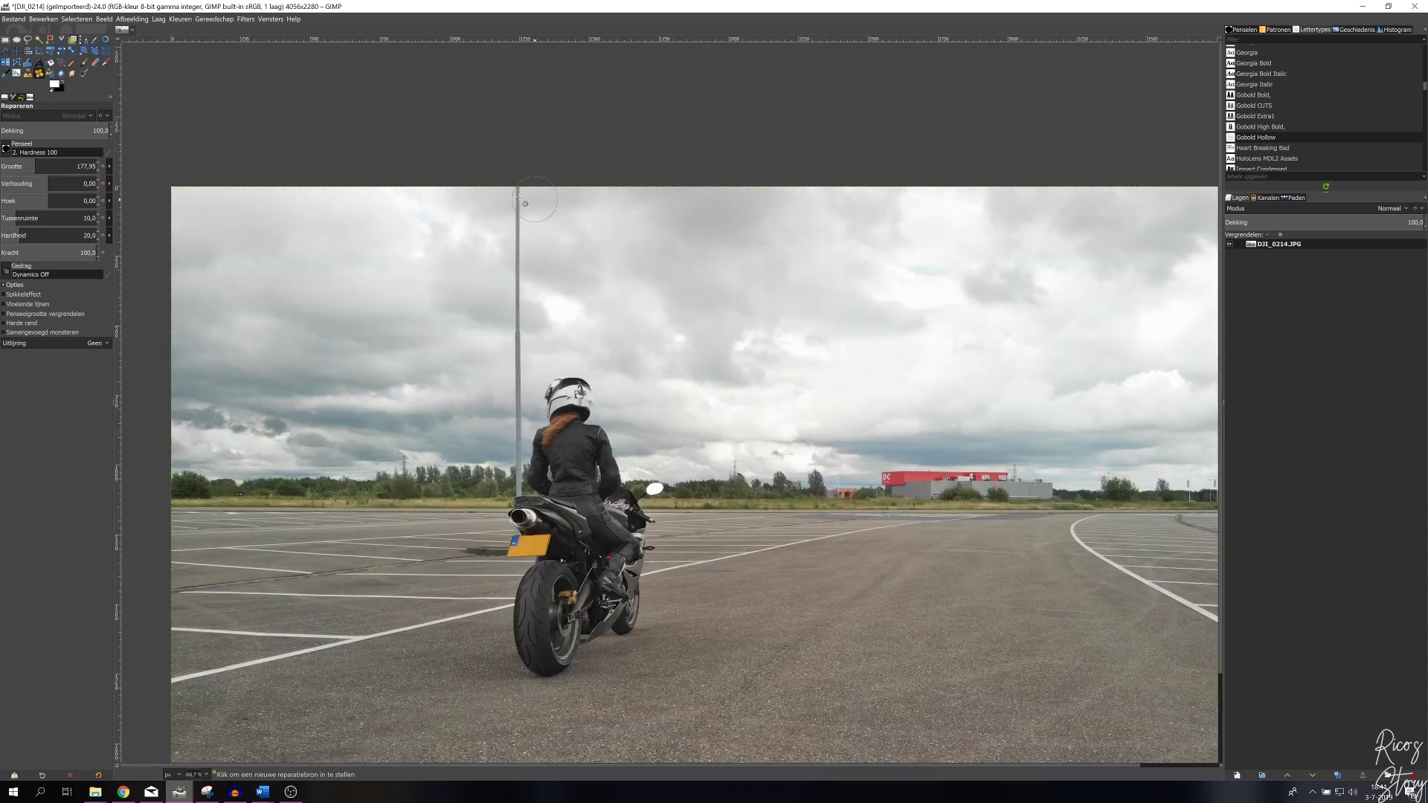
- Zoom in on the pole and set the Heal brush to size 100 and hardness 100
ctrl+scroll(525, 203, up, 4)
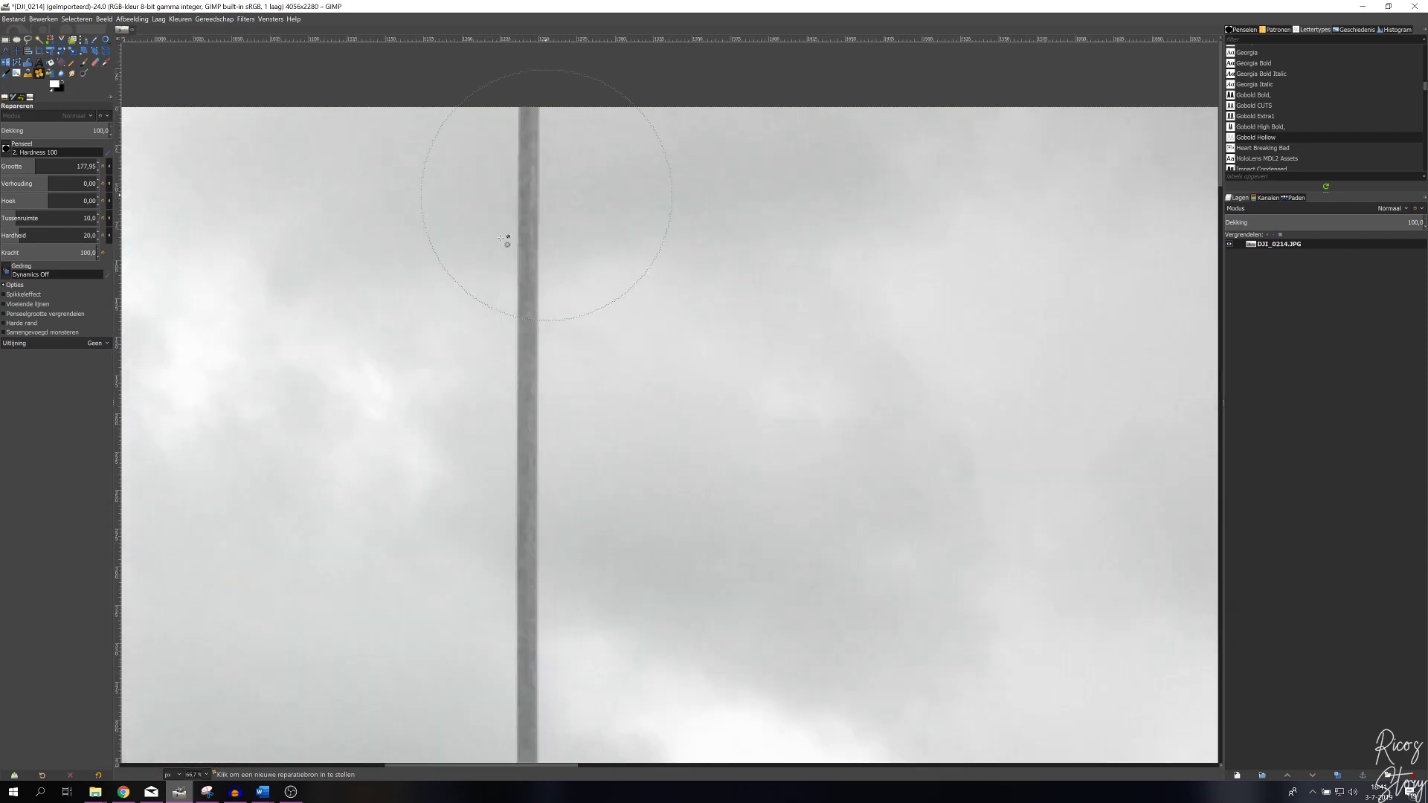
ctrl+scroll(503, 238, down, 2)
scroll(527, 253, up, 2)
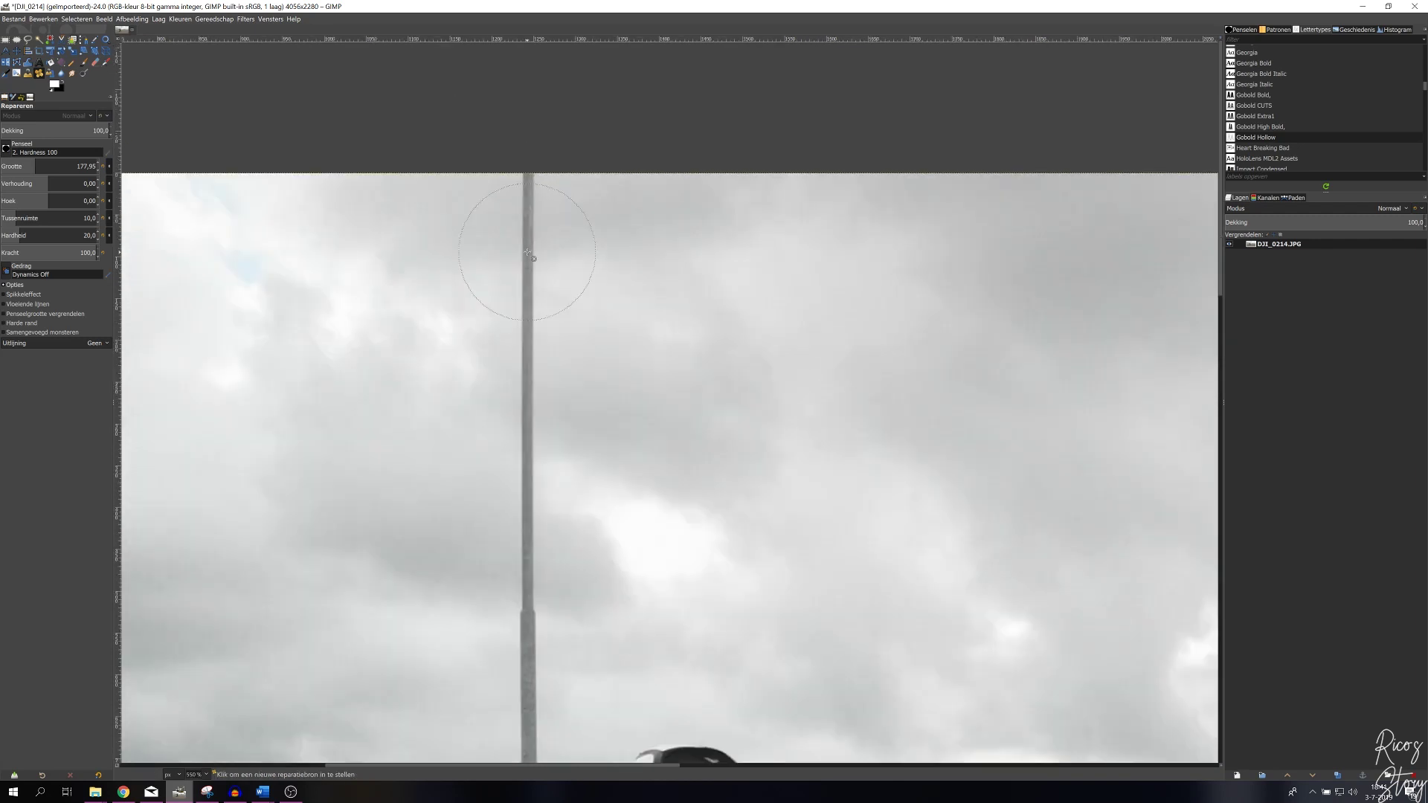
ctrl+scroll(527, 254, down, 1)
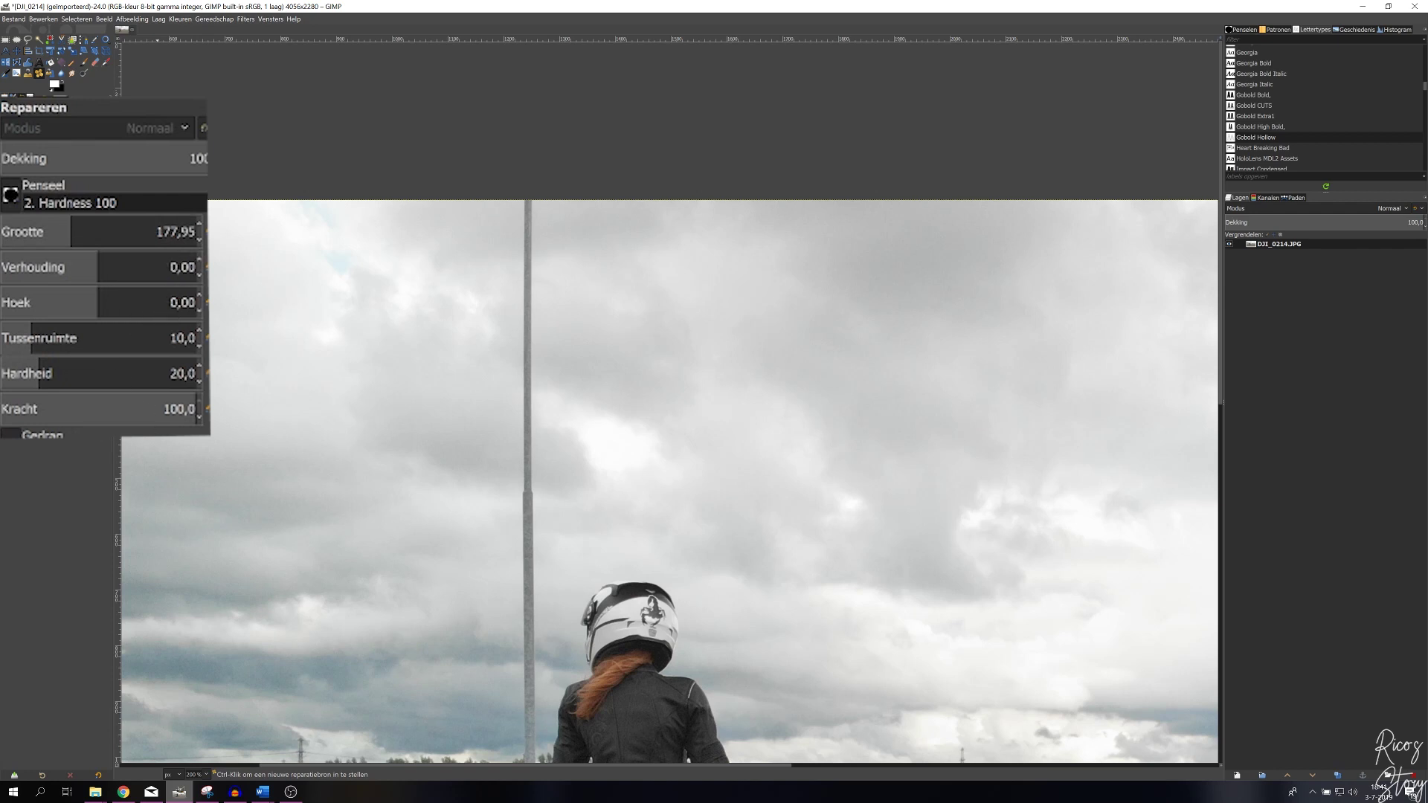
drag(123, 232, 195, 231)
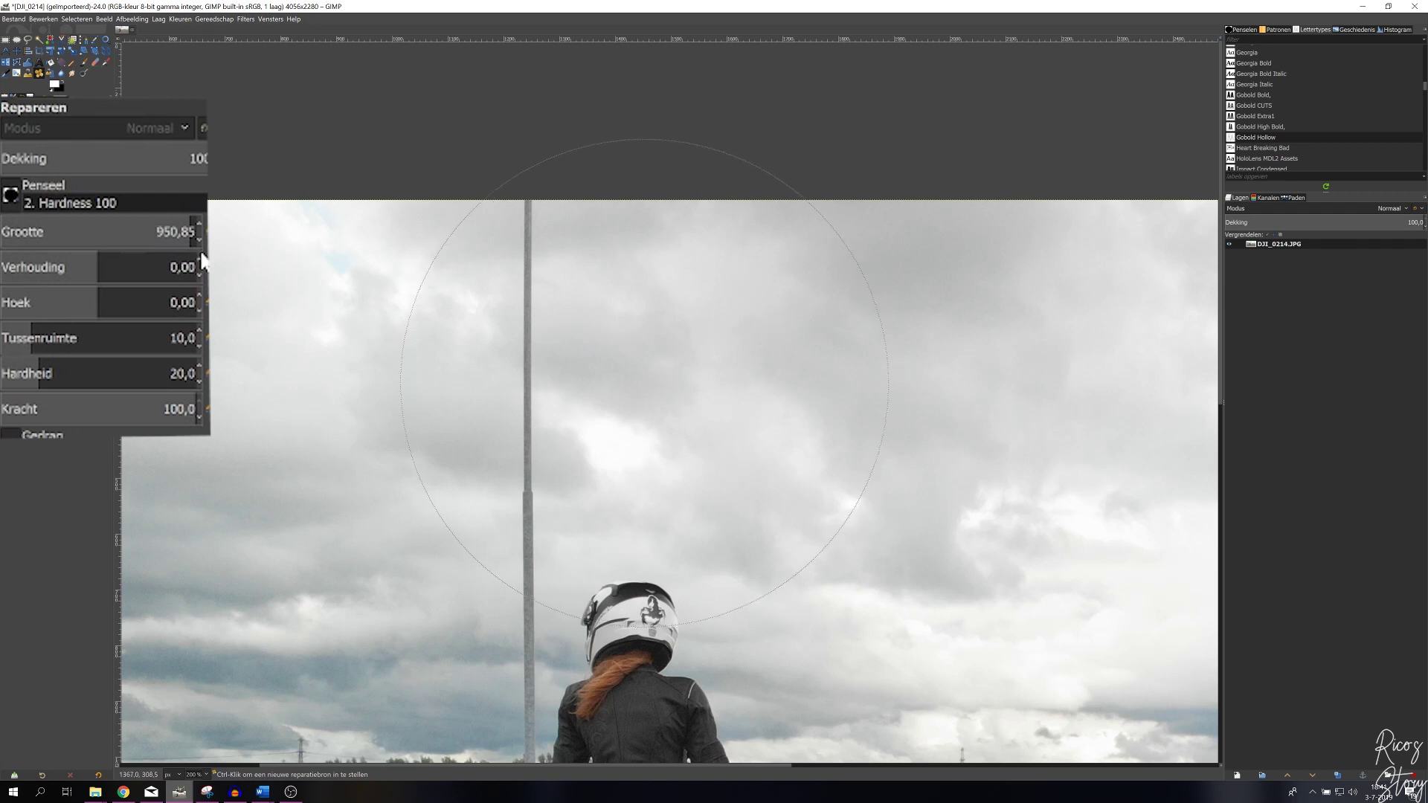
click(150, 231)
text(1005)
key(Return)
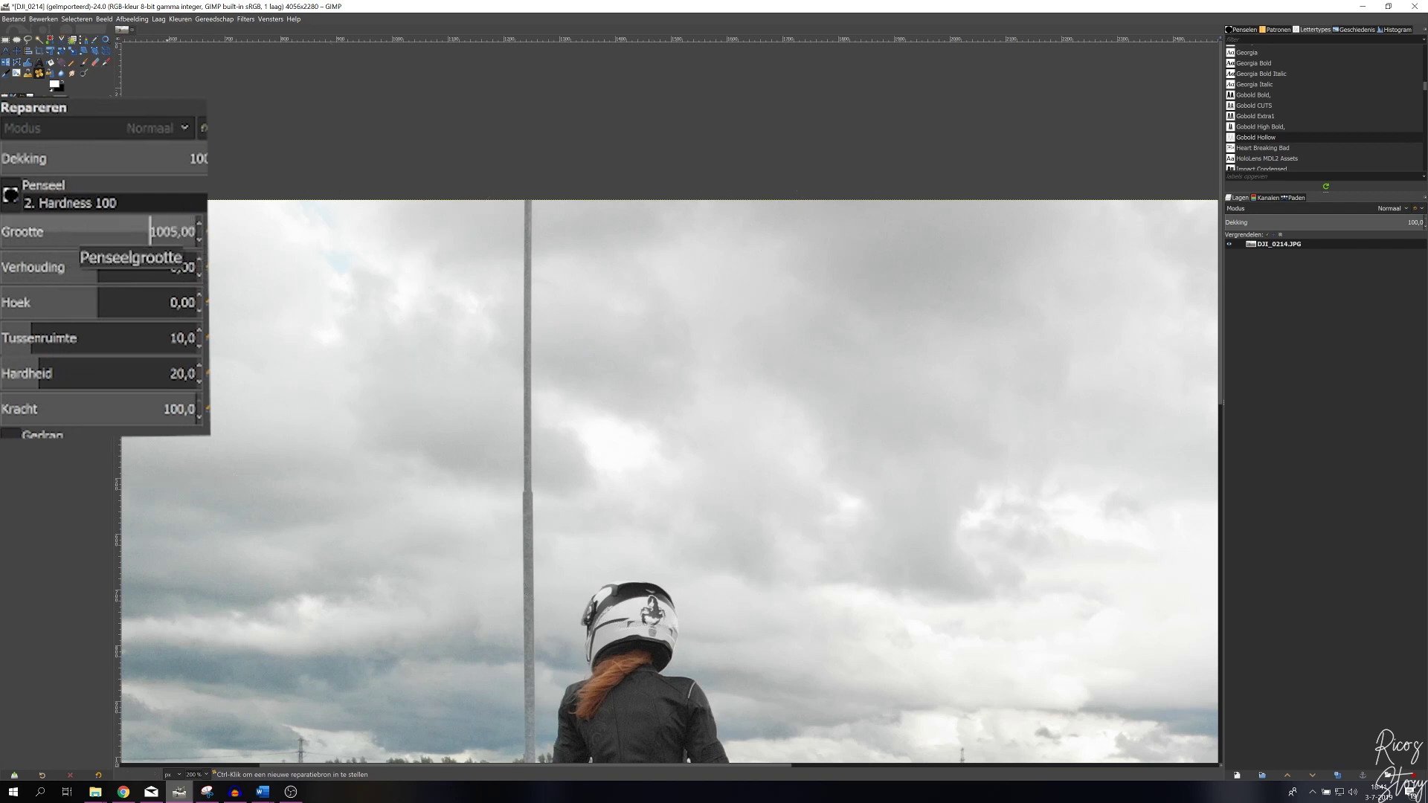
mouse_move(151, 231)
mouse_down()
mouse_move(190, 231)
mouse_move(156, 232)
mouse_up()
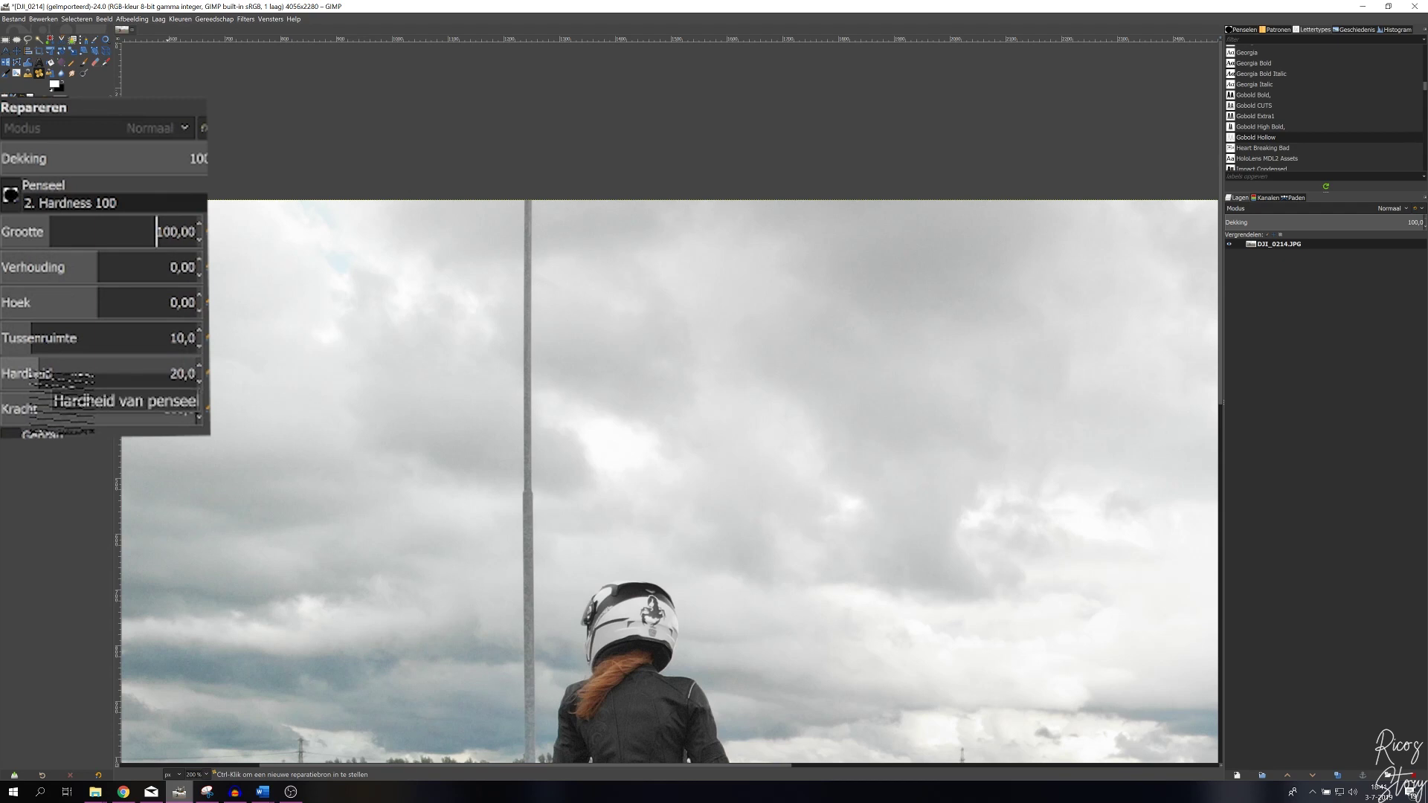
drag(75, 375, 200, 373)
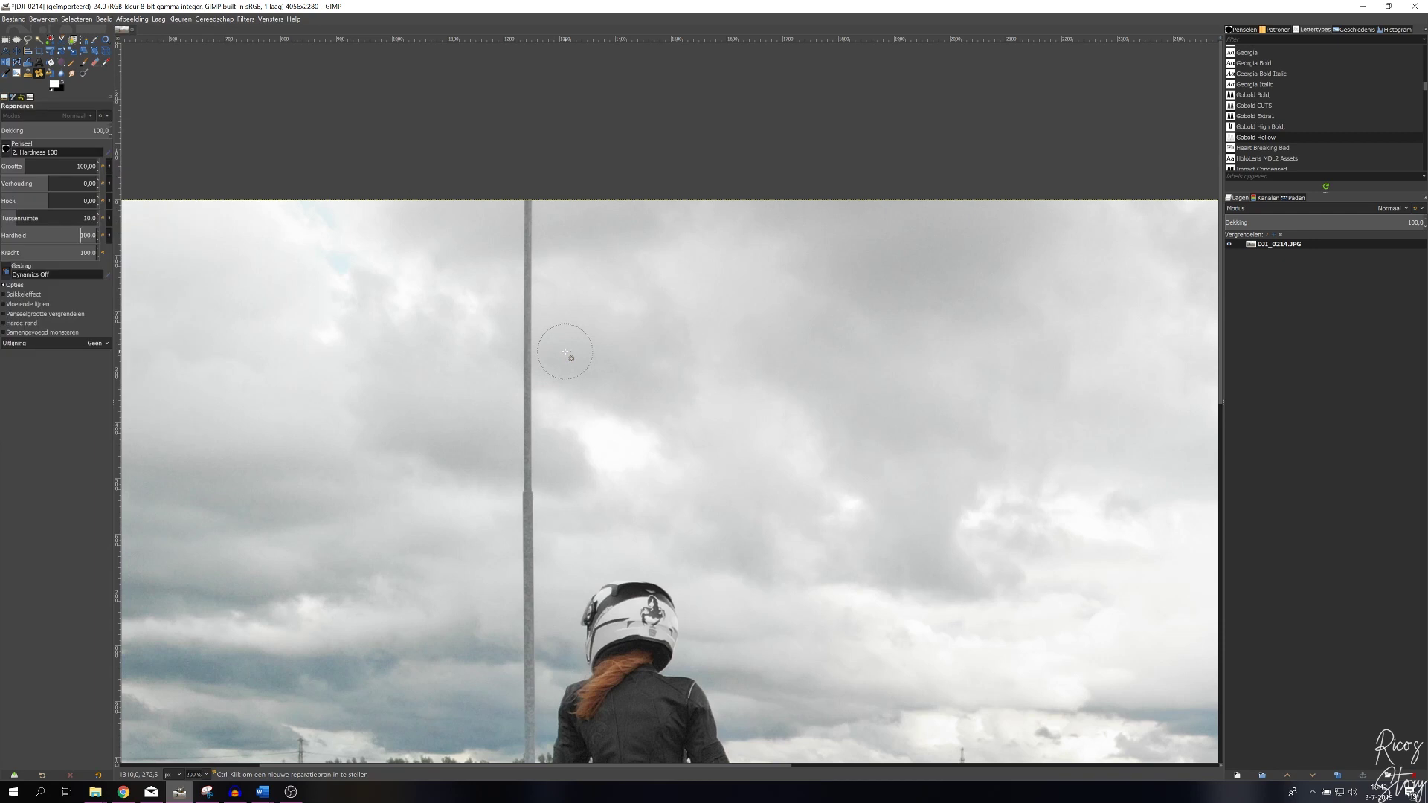
ctrl+click(565, 352)
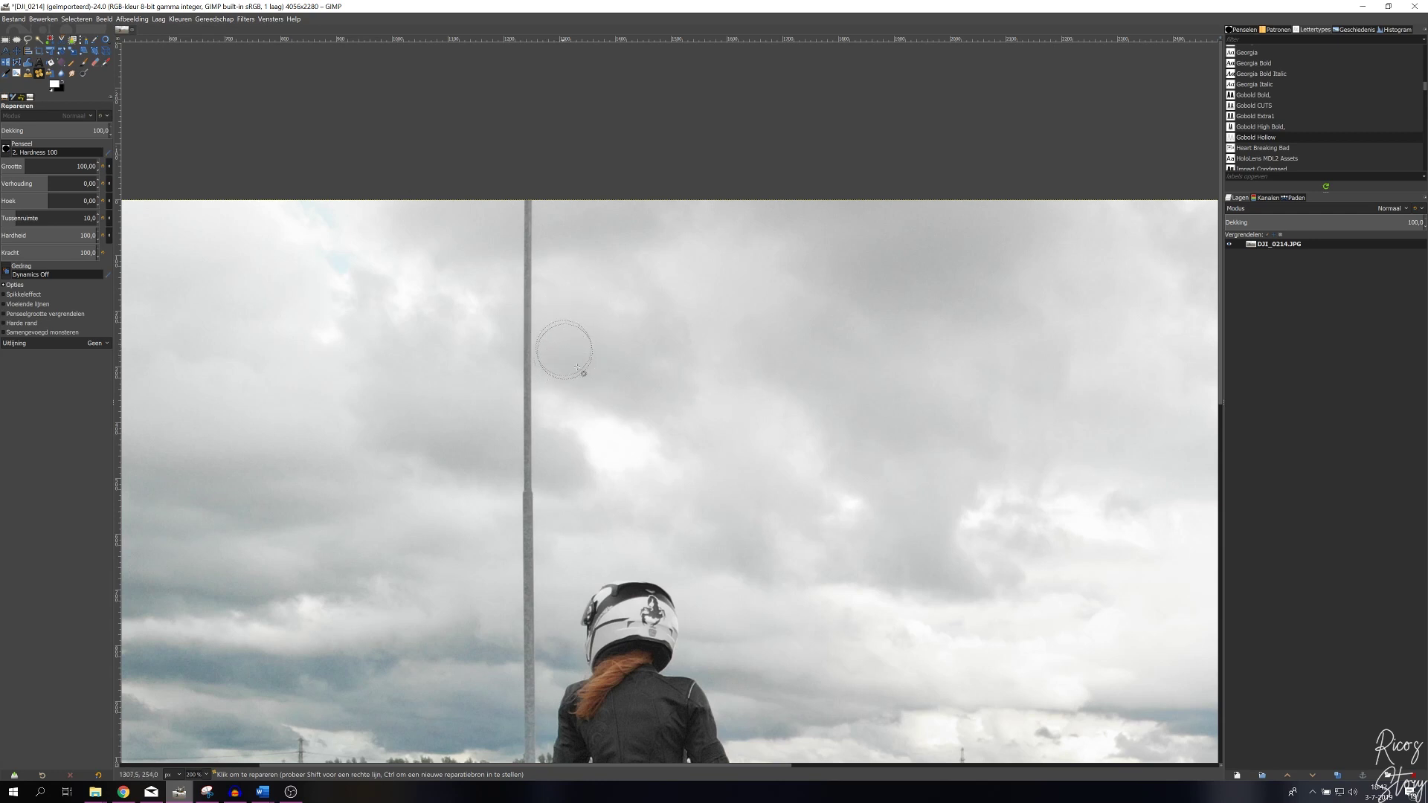
click(524, 293)
drag(528, 255, 528, 225)
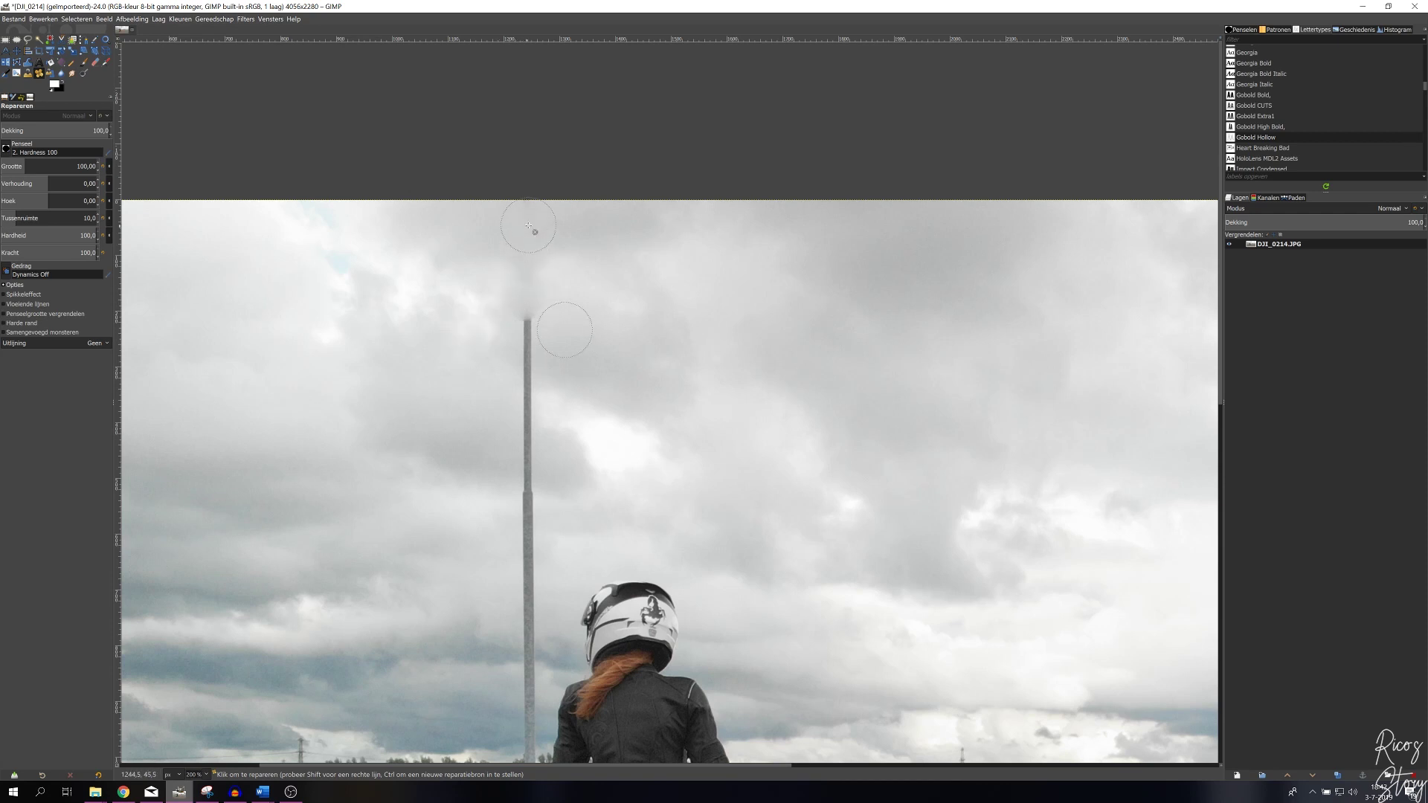
mouse_move(522, 297)
mouse_down()
mouse_move(515, 452)
mouse_move(465, 416)
mouse_up()
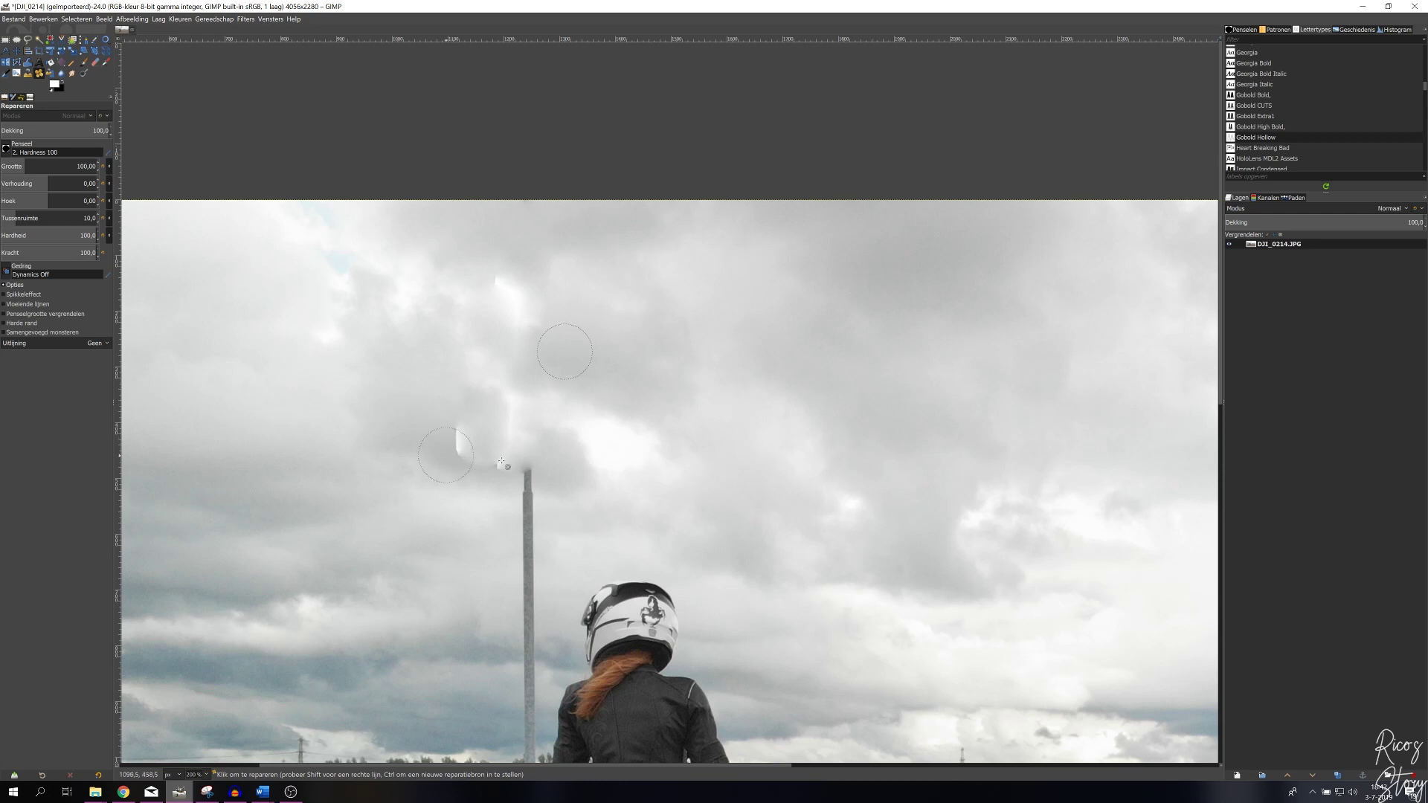
key(ctrl)
key(ctrl+z)
key(ctrl+z)
key(ctrl+z)
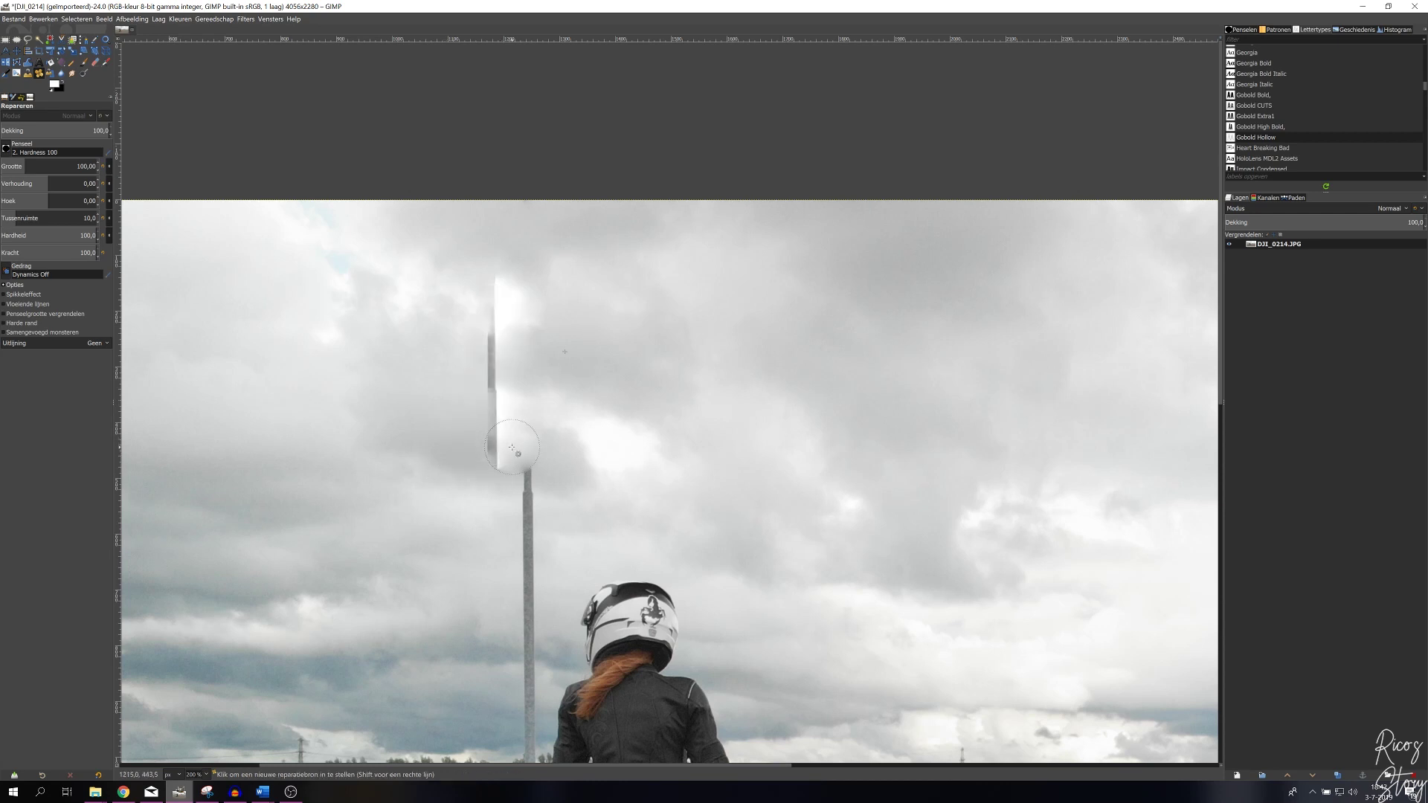
key(ctrl+z)
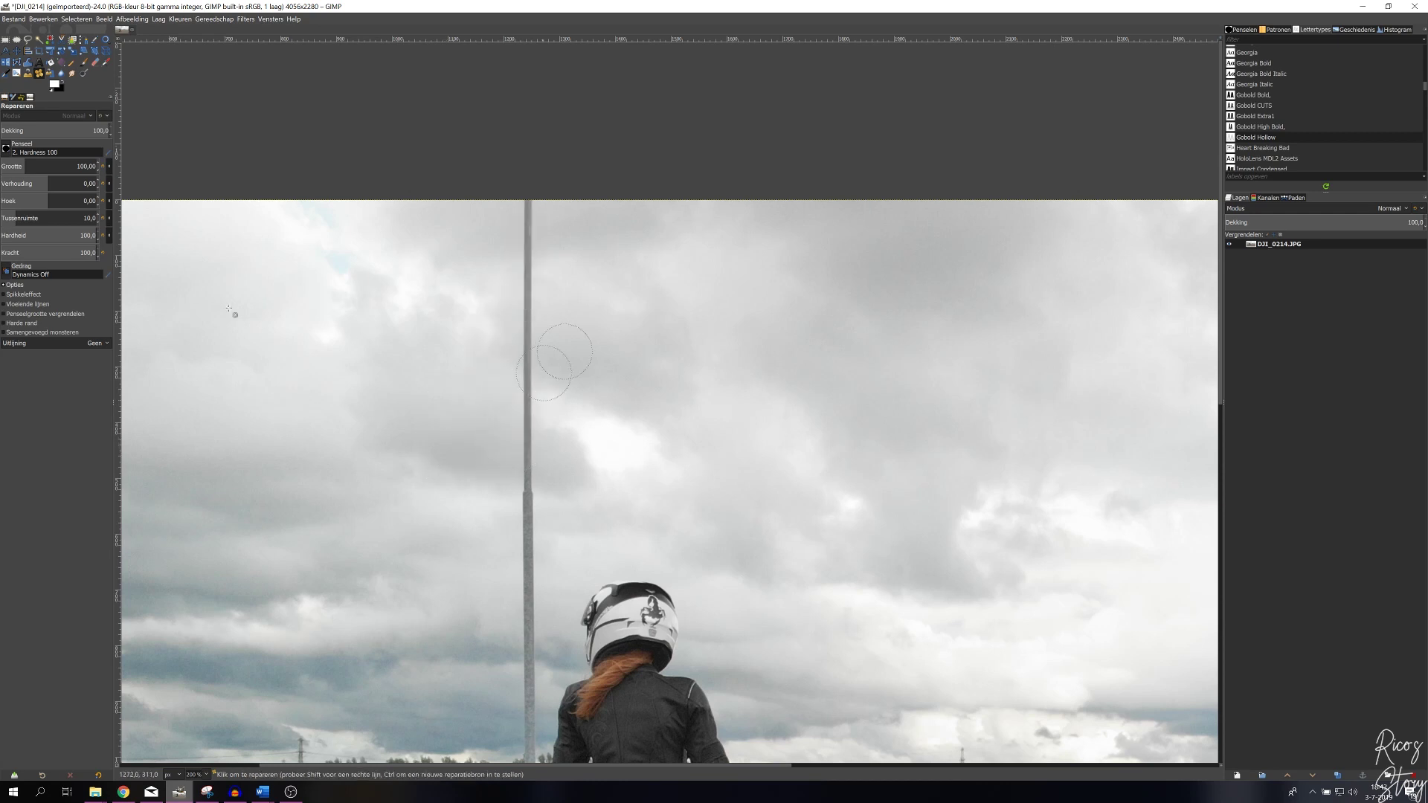
- Lower the brush hardness to 20 and heal sky over the very top of the pole
click(89, 235)
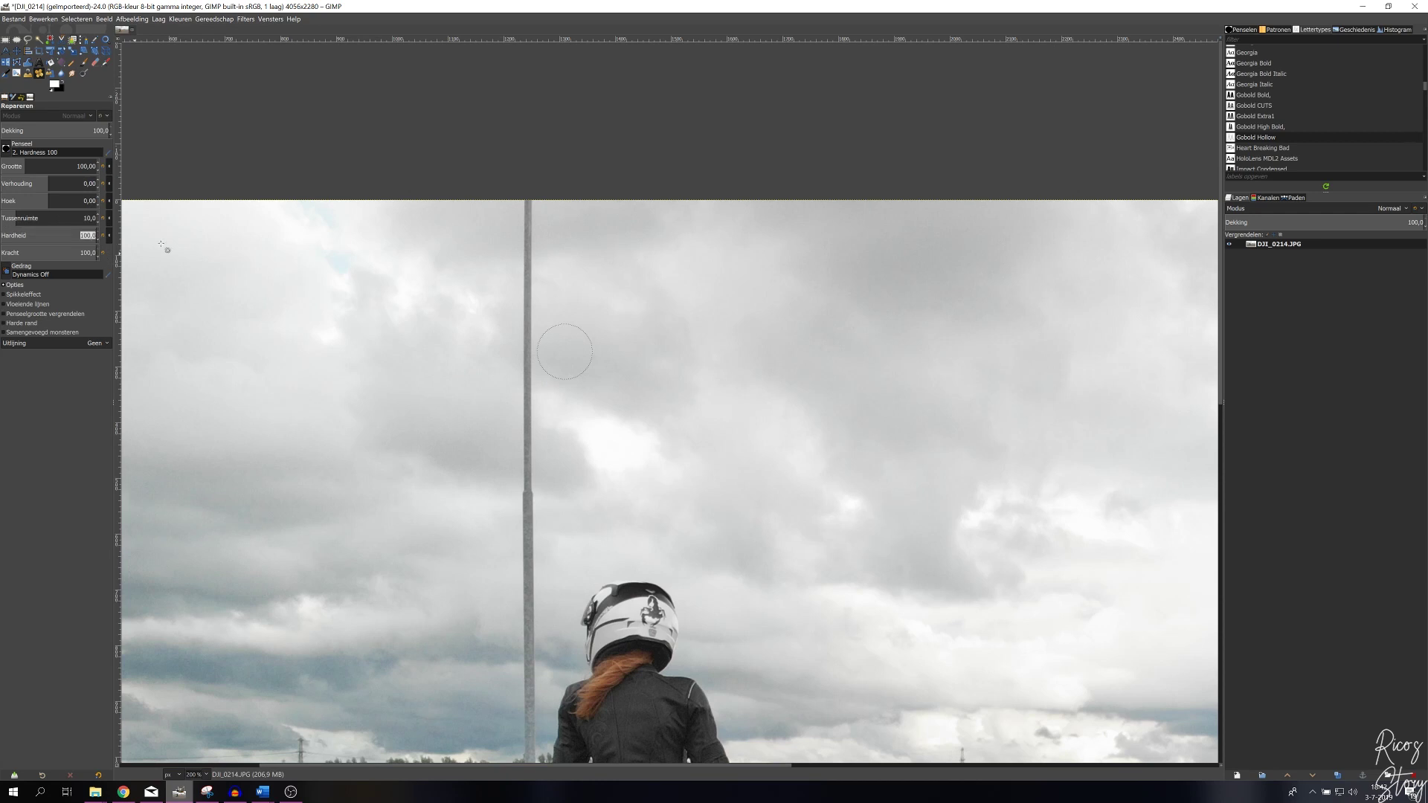
text(20)
key(Return)
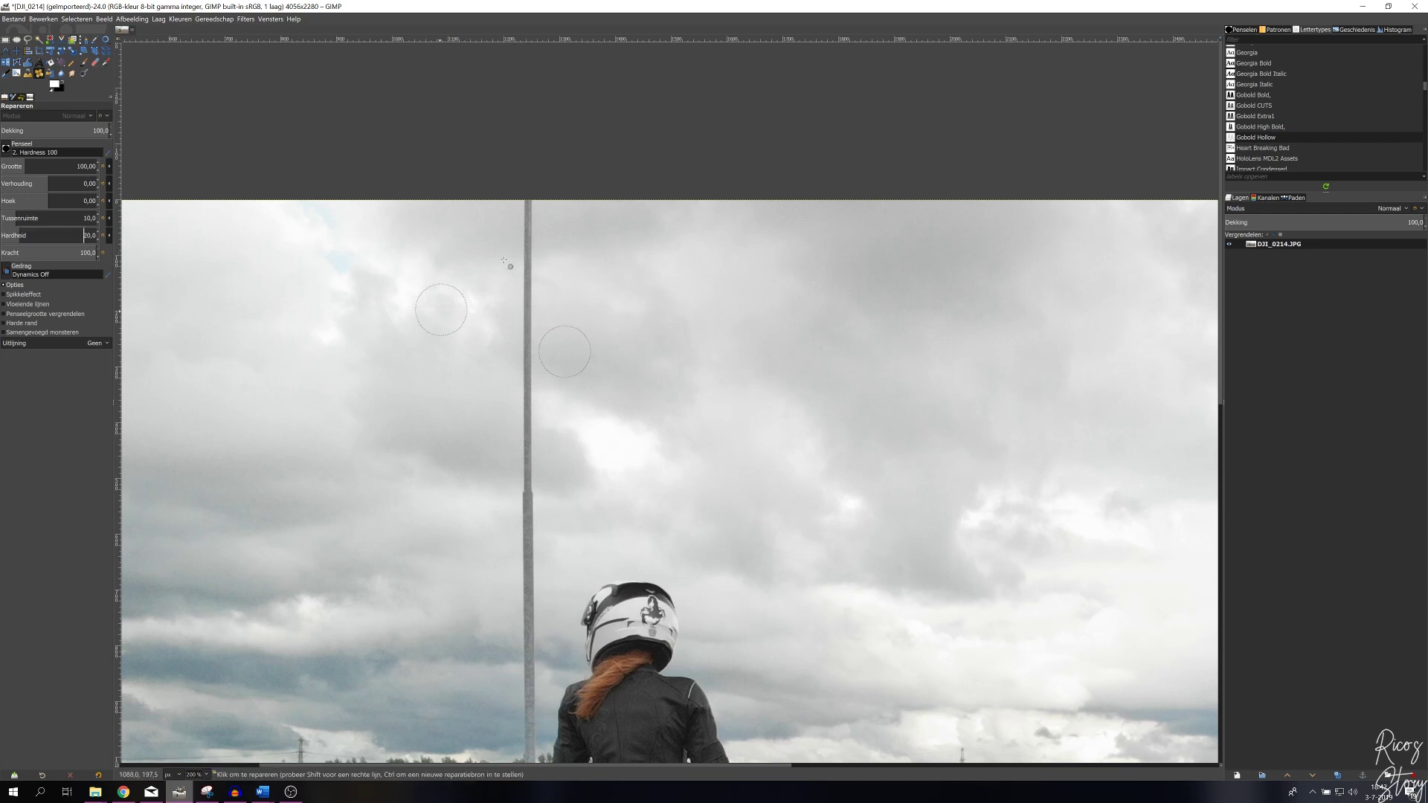
mouse_move(529, 222)
mouse_down()
mouse_move(528, 256)
mouse_move(521, 232)
mouse_up()
drag(525, 279, 505, 294)
- Heal further down the pole, resampling cloud sources alternately left and right of it
key(ctrl)
ctrl+click(479, 299)
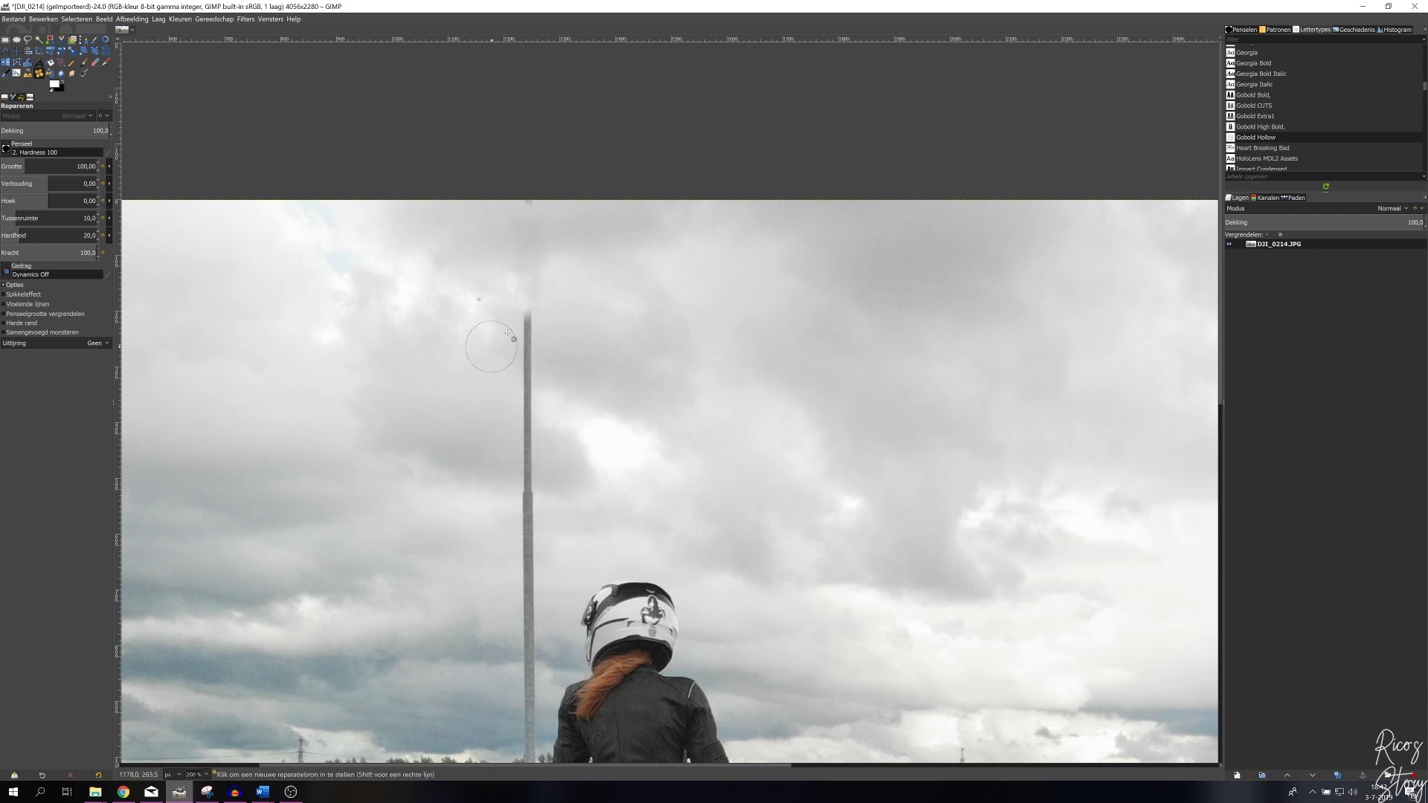
drag(530, 305, 531, 358)
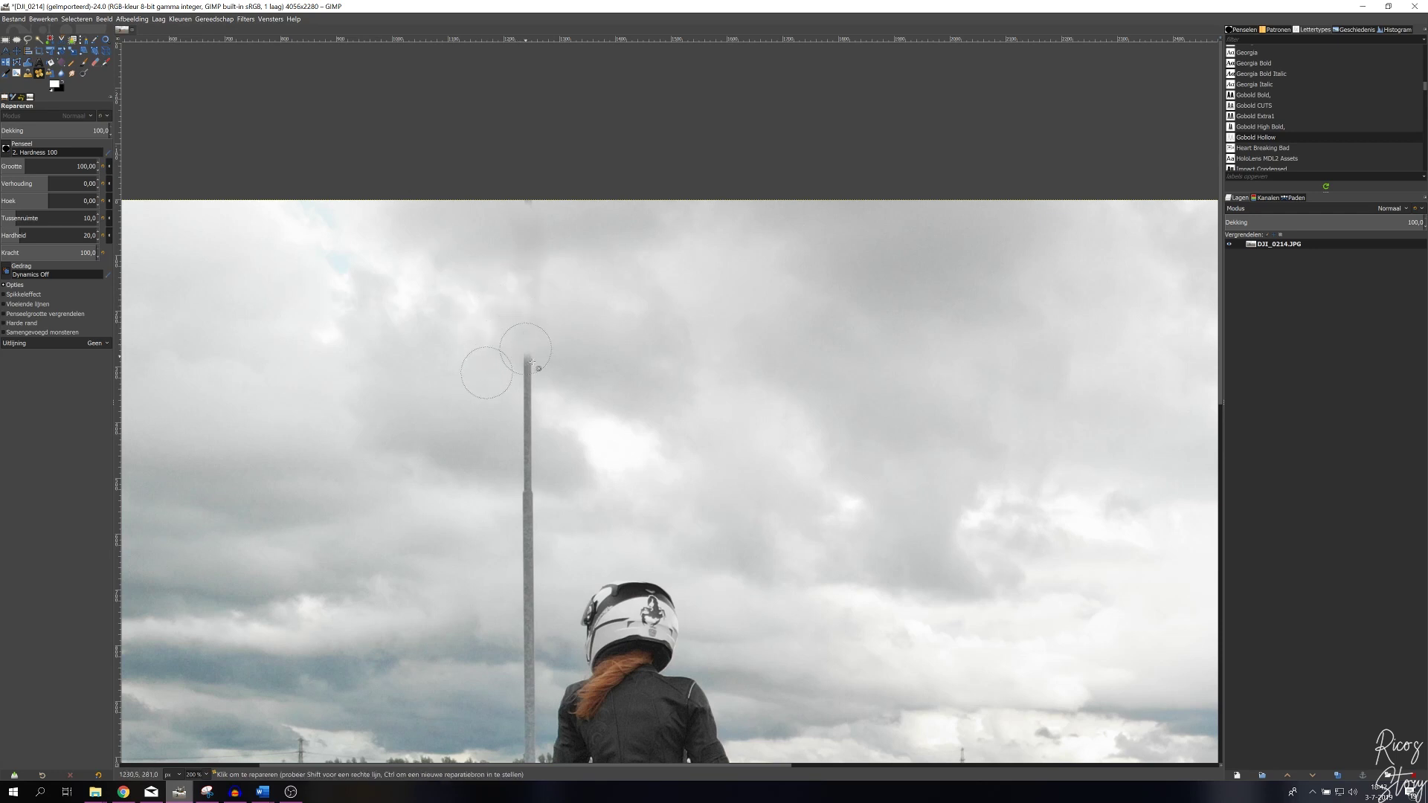
key(ctrl)
ctrl+click(557, 380)
drag(527, 386, 529, 412)
key(ctrl)
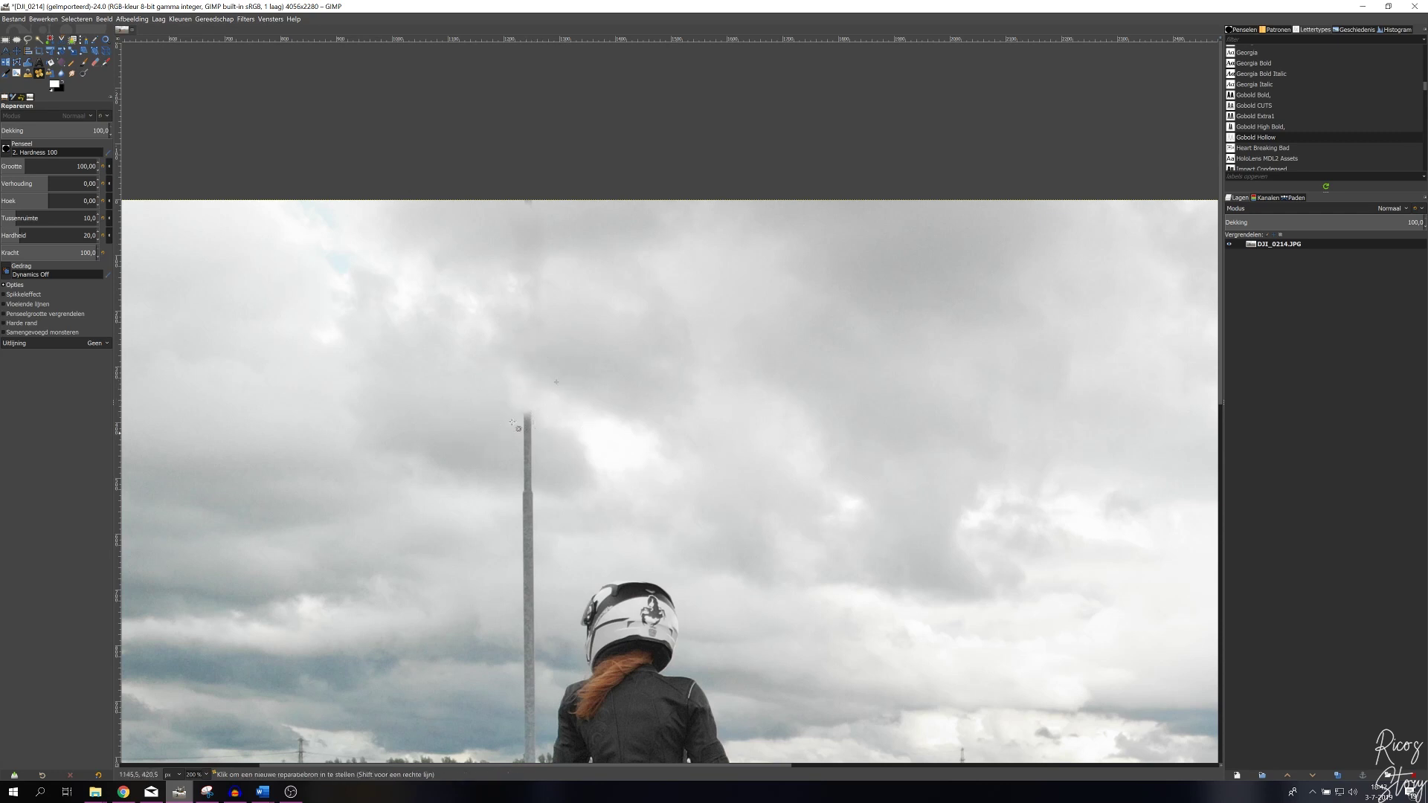
ctrl+click(473, 434)
- Keep healing down the pole until only a short stub remains above the trees
drag(527, 447, 534, 462)
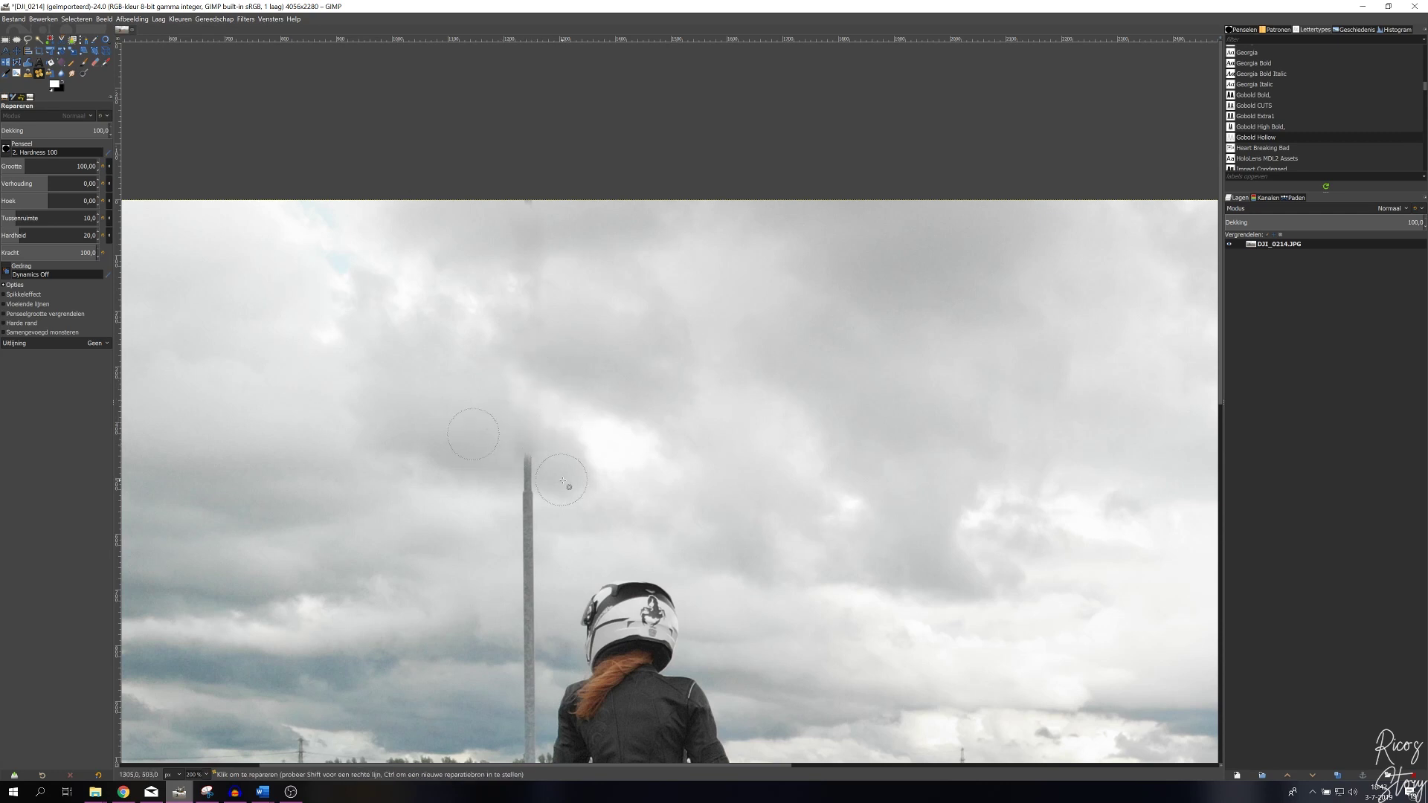
ctrl+click(562, 481)
drag(527, 476, 524, 486)
ctrl+click(492, 513)
click(529, 515)
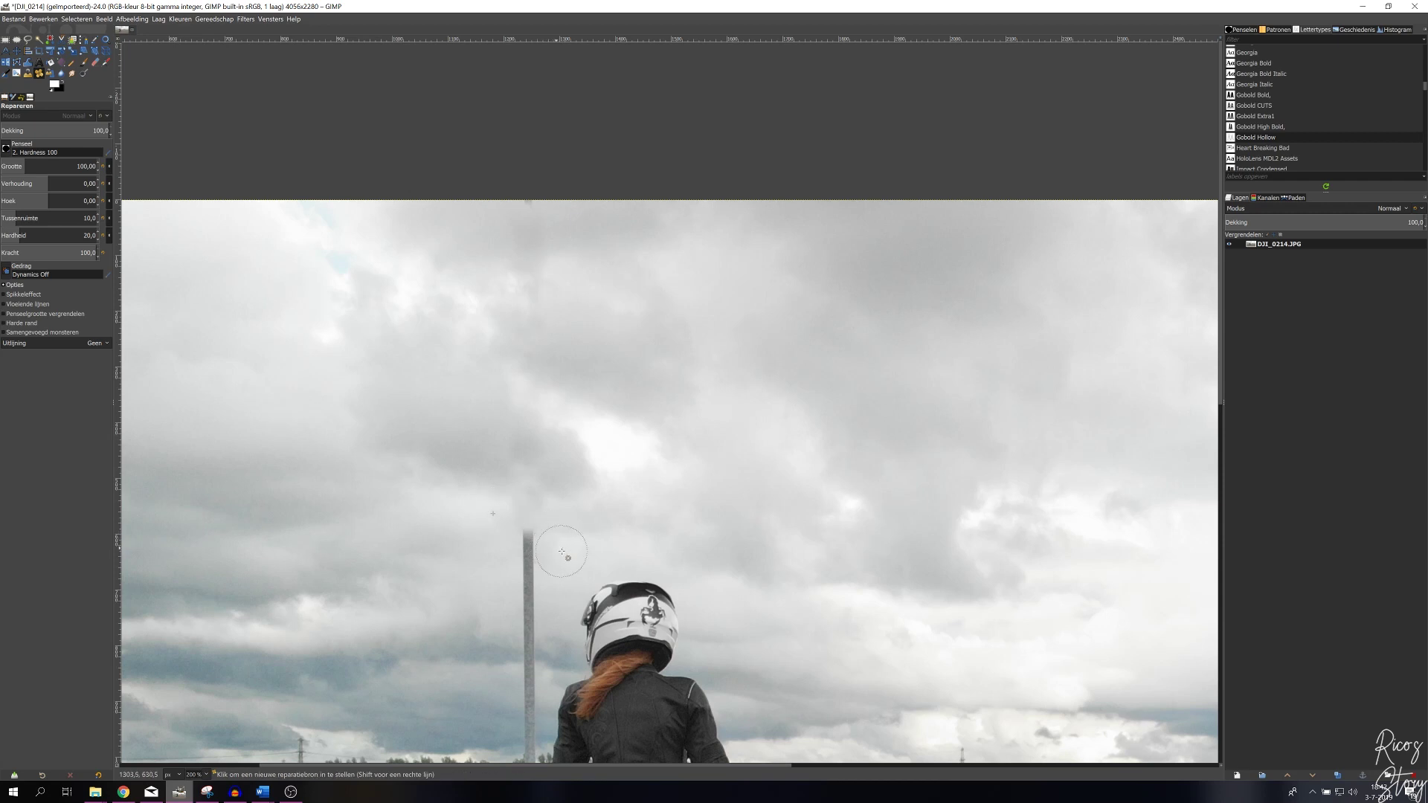
click(529, 575)
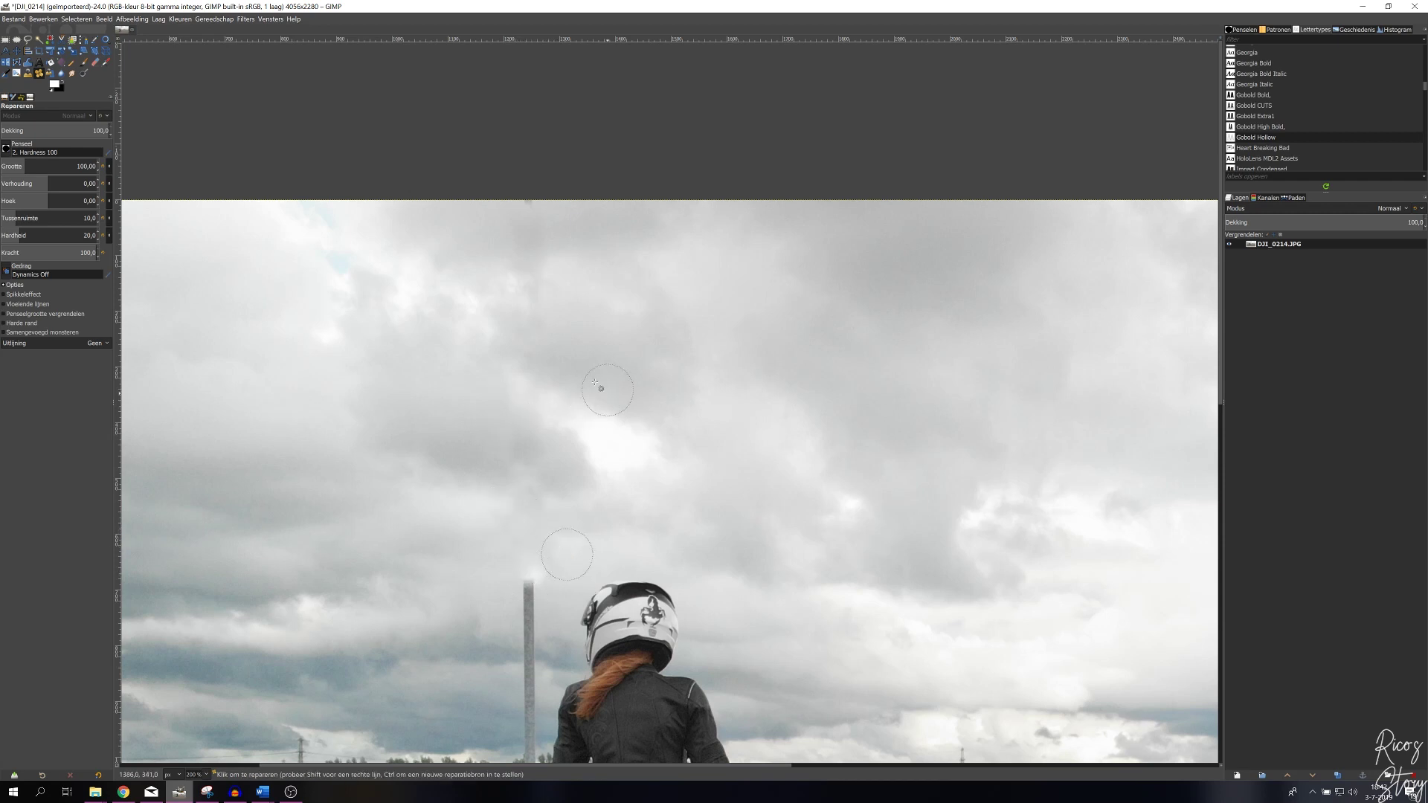
key(ctrl)
- Zoom out to the full photo, sample a cloud patch above the pole, and switch to Clone
scroll(598, 395, down, 2)
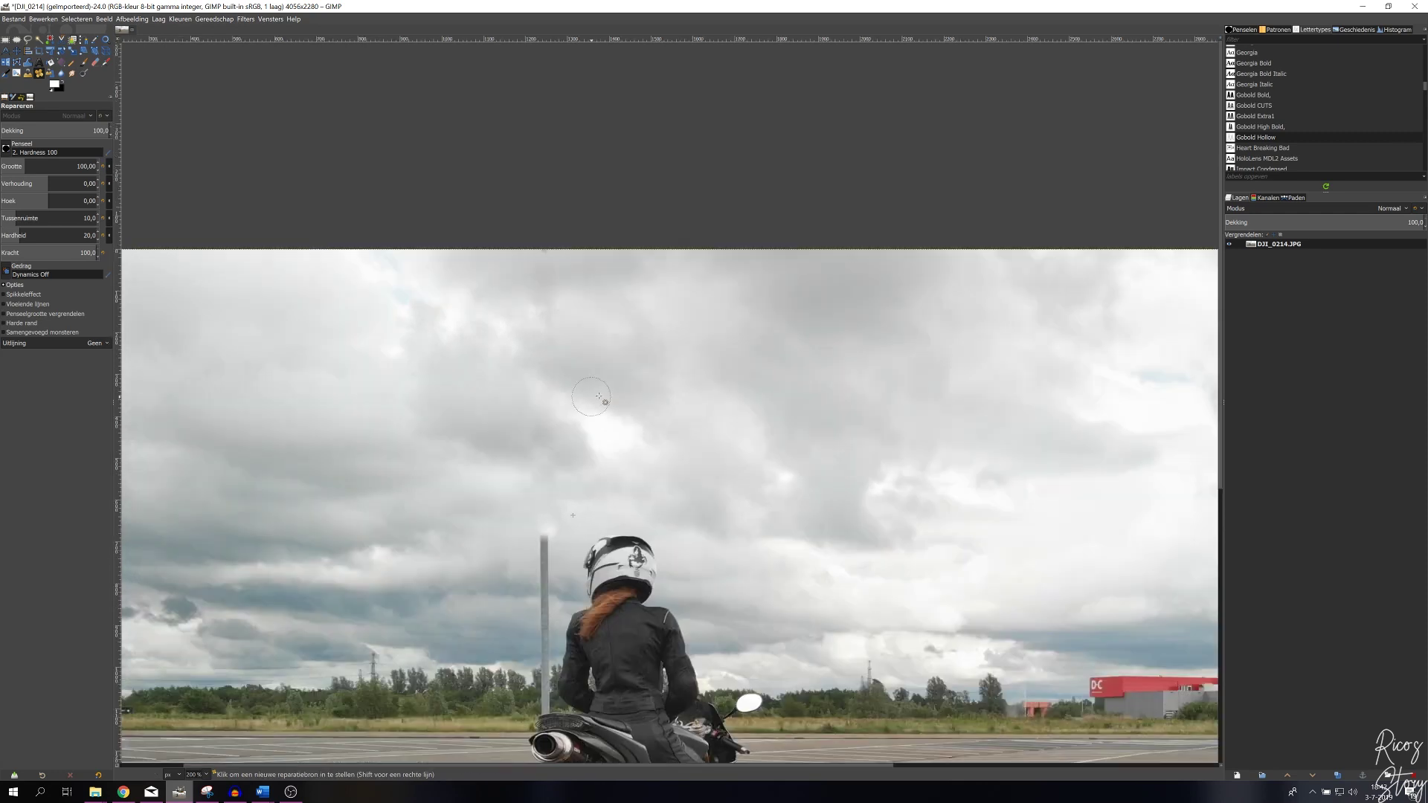
scroll(599, 396, down, 5)
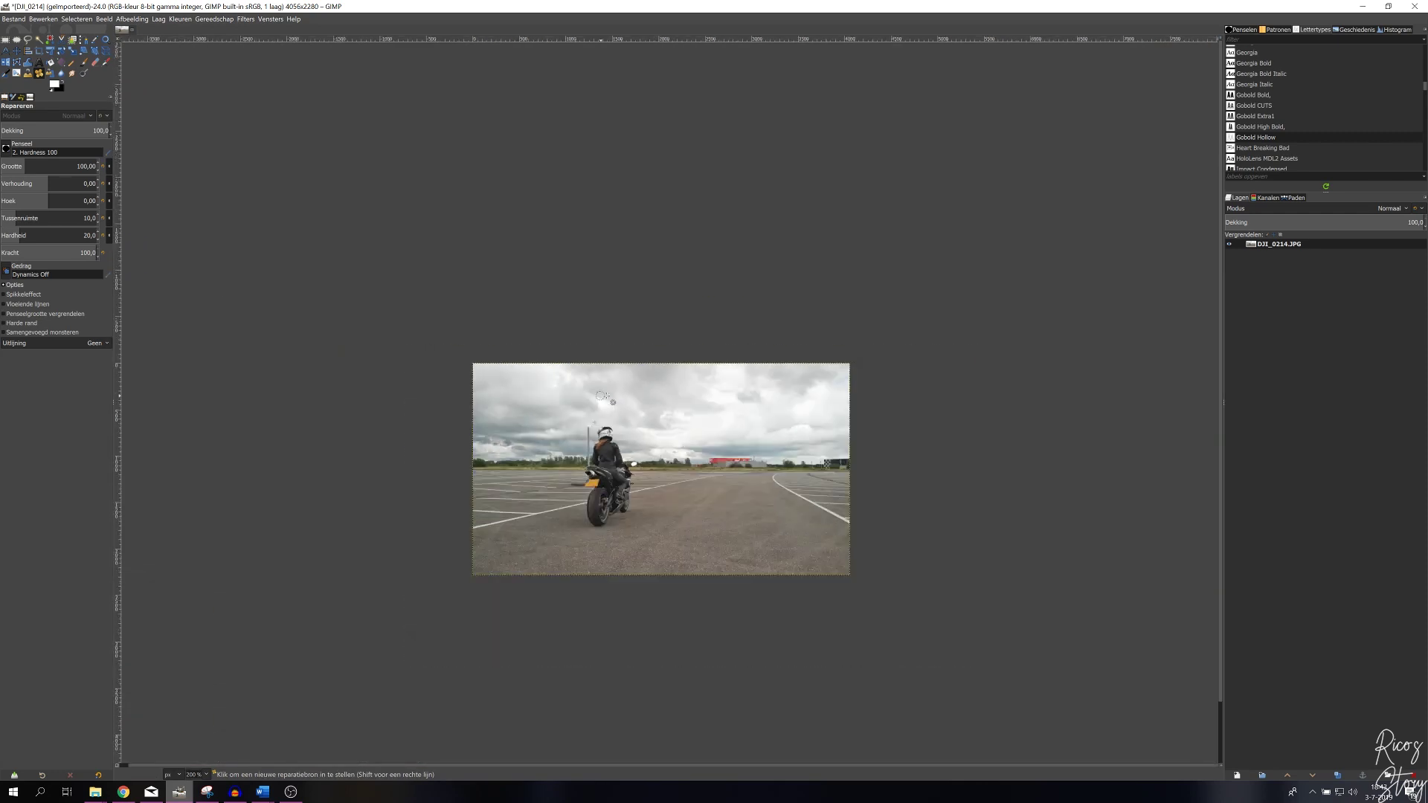
scroll(606, 395, up, 1)
scroll(607, 396, up, 1)
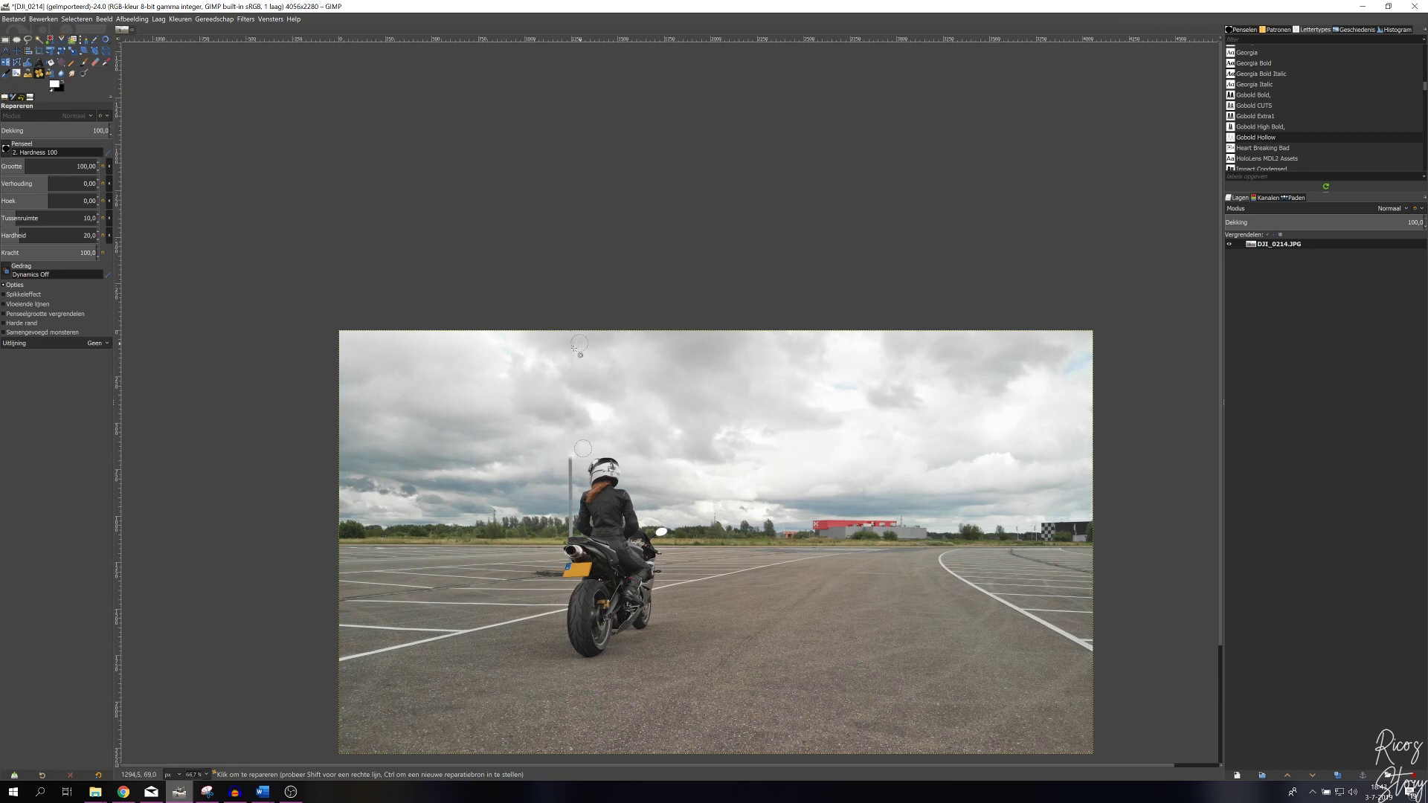
ctrl+click(589, 368)
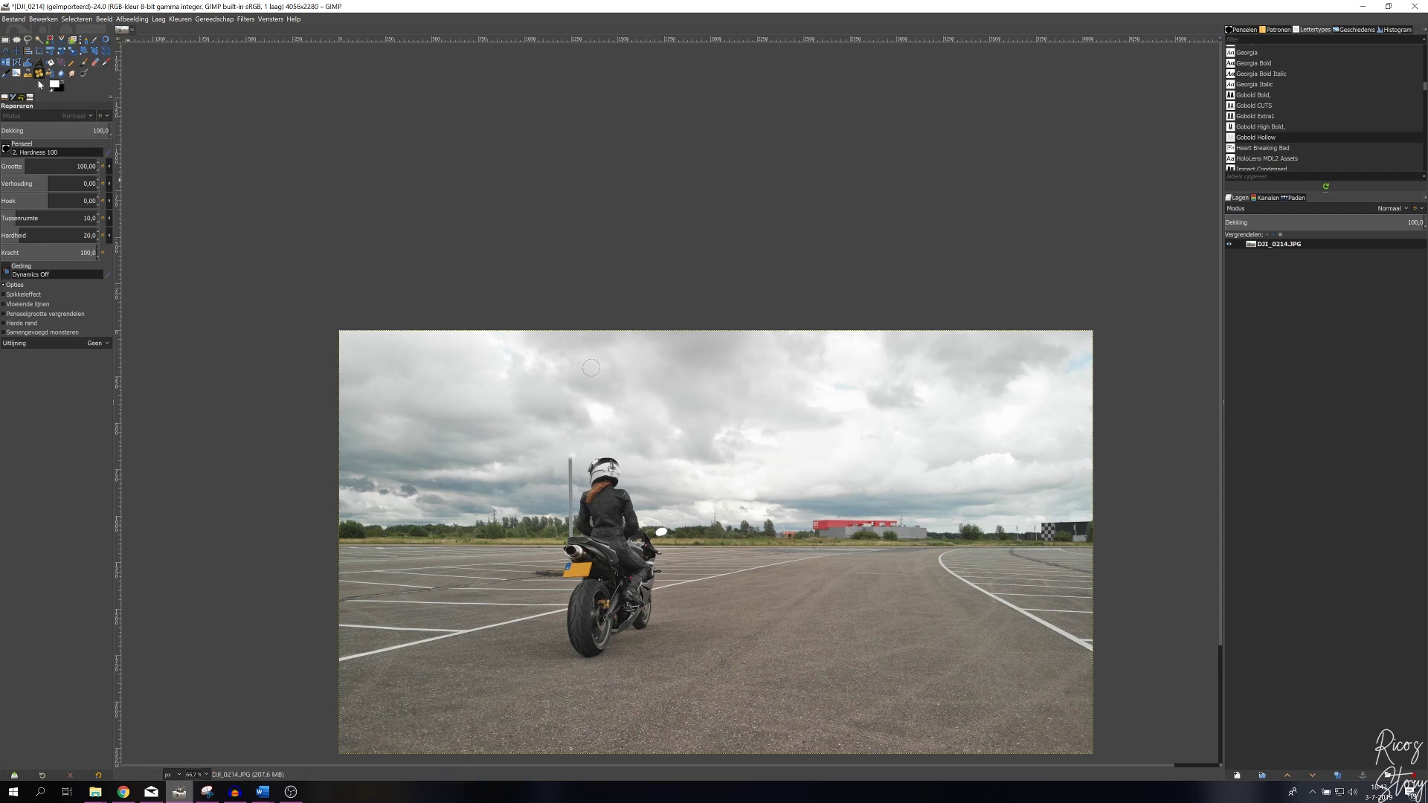
key(c)
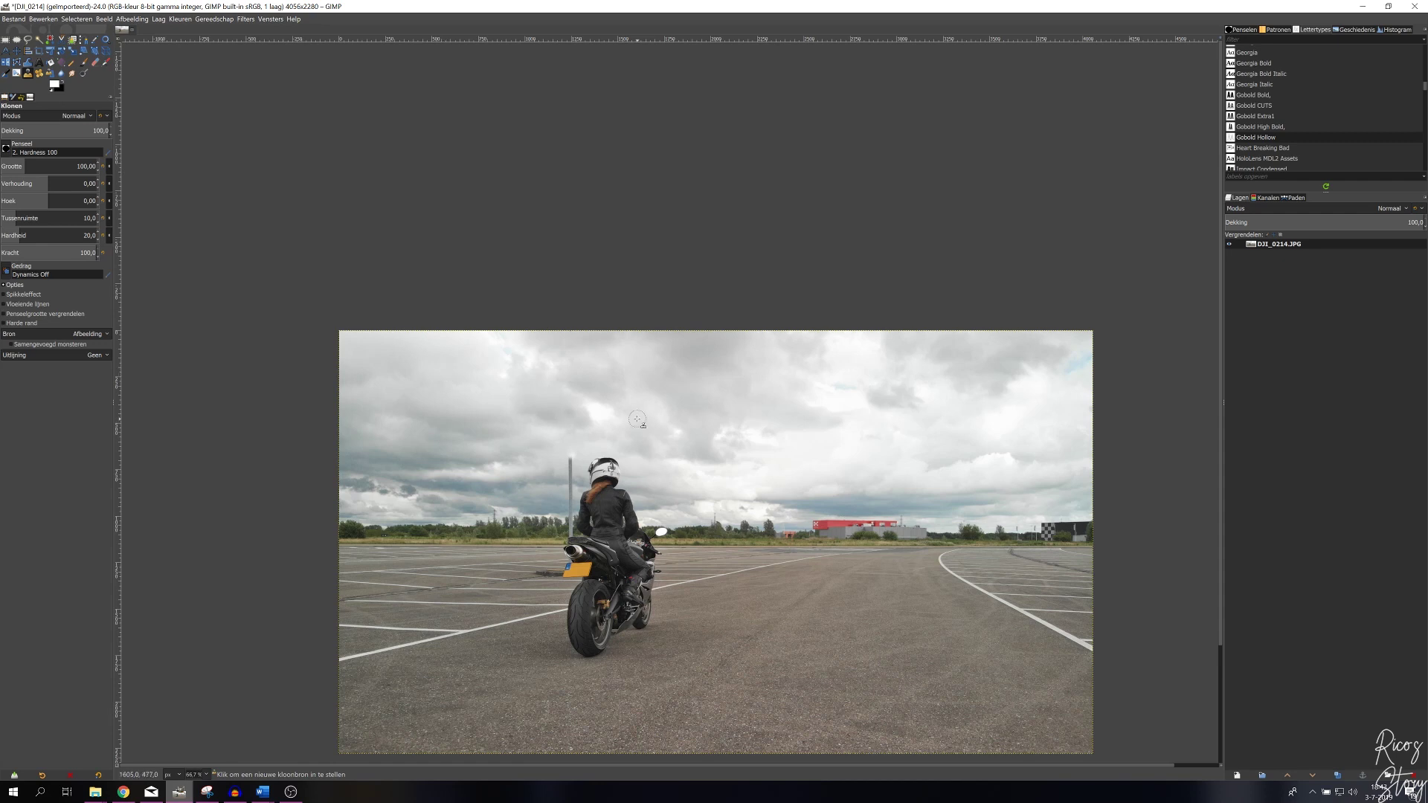
- Undo the healing to restore the pole, duplicate the photo layer, and select the Clone tool
key(ctrl+z)
key(ctrl+z)
key(shift+ctrl+d)
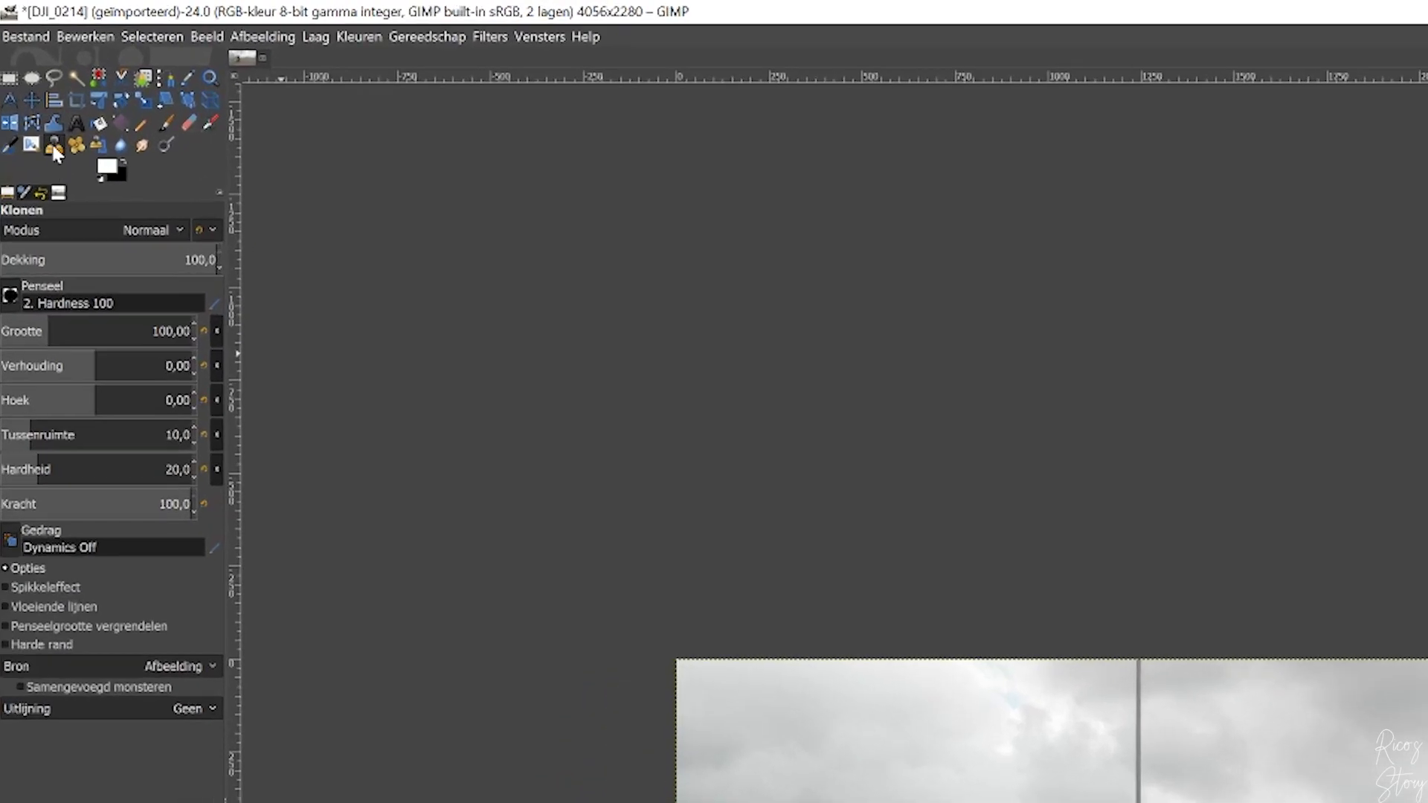
click(54, 145)
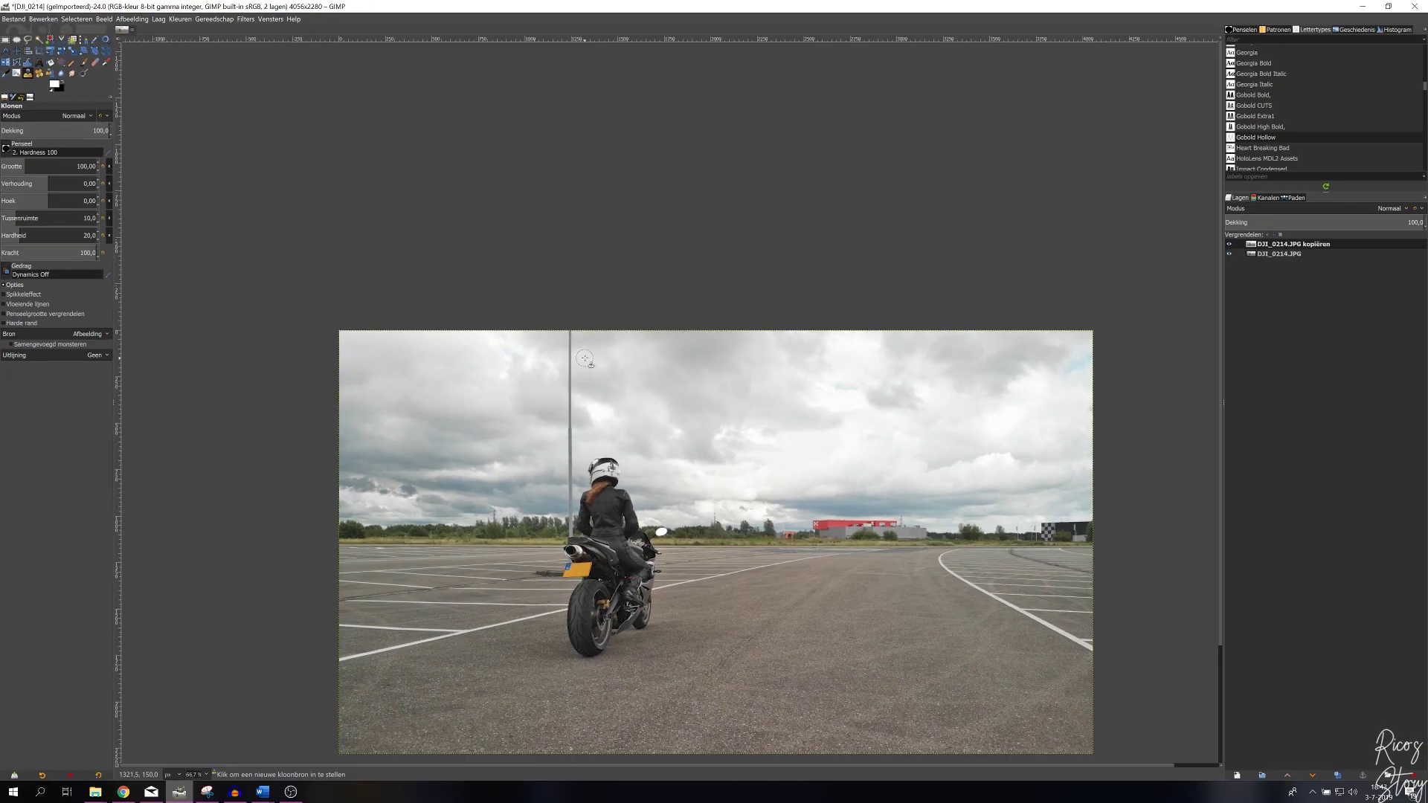
scroll(584, 358, up, 1)
- Sample clean sky beside the pole and clone it over the pole's upper section
scroll(584, 358, up, 2)
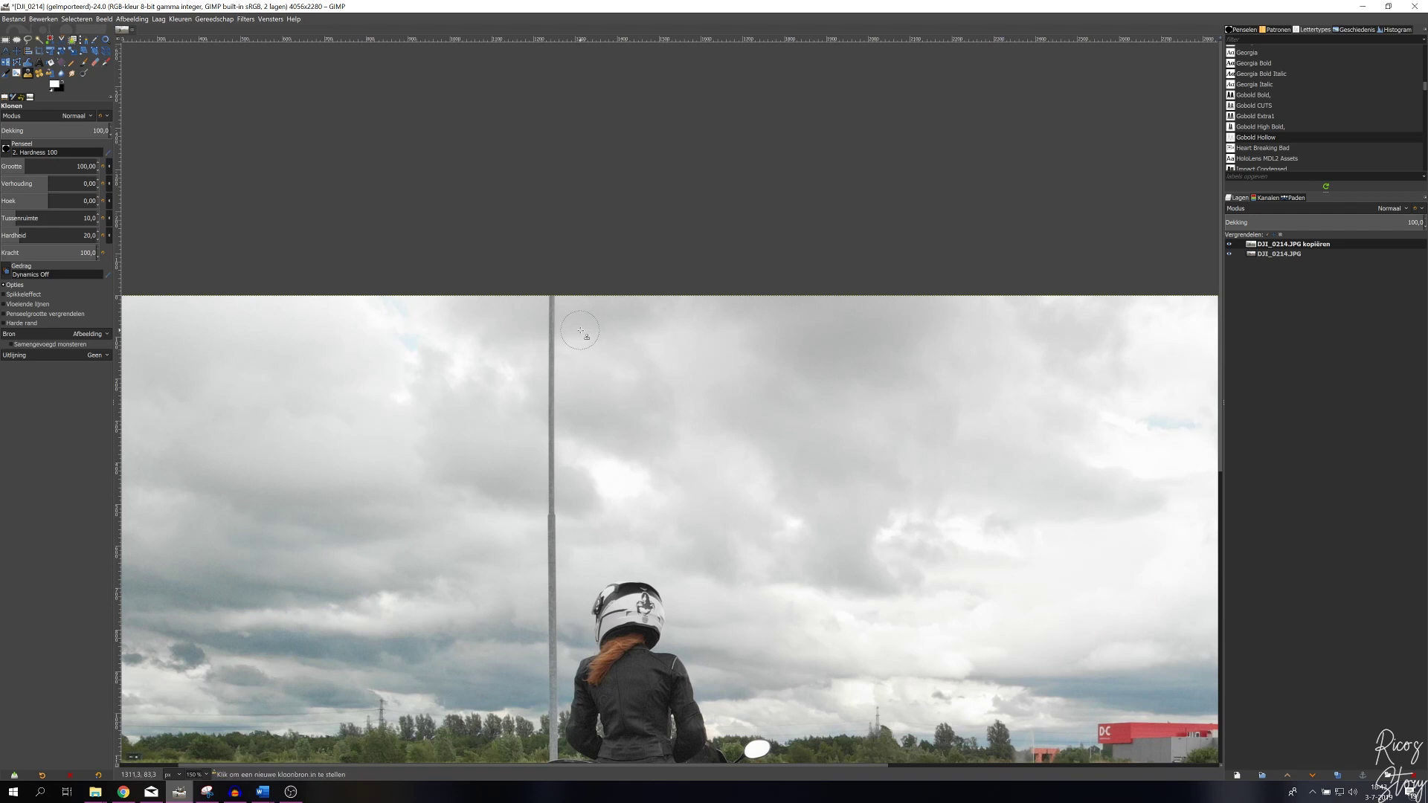
ctrl+click(581, 330)
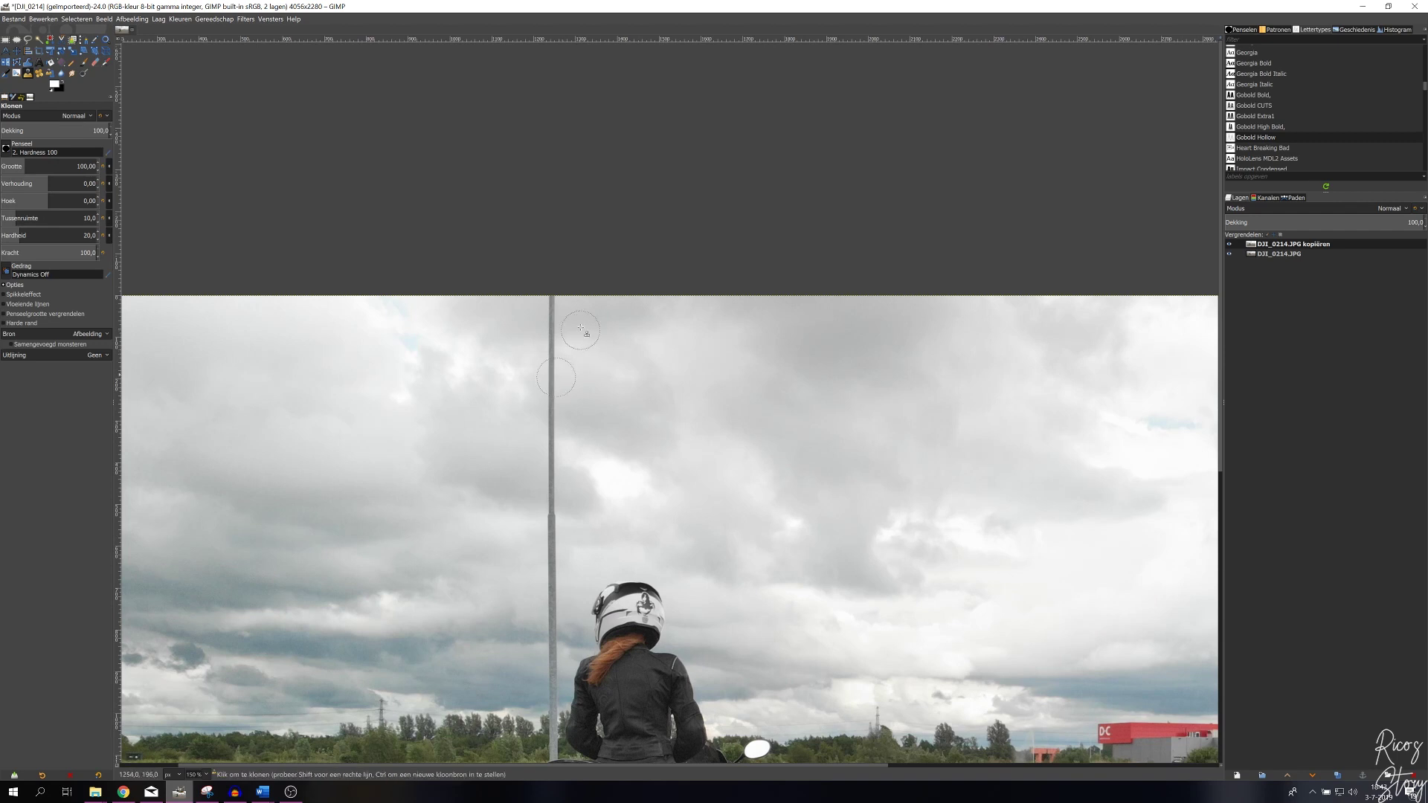
mouse_move(551, 362)
mouse_down()
mouse_move(553, 403)
mouse_move(552, 294)
mouse_move(544, 333)
mouse_move(530, 328)
mouse_move(549, 348)
mouse_move(526, 351)
mouse_move(546, 386)
mouse_up()
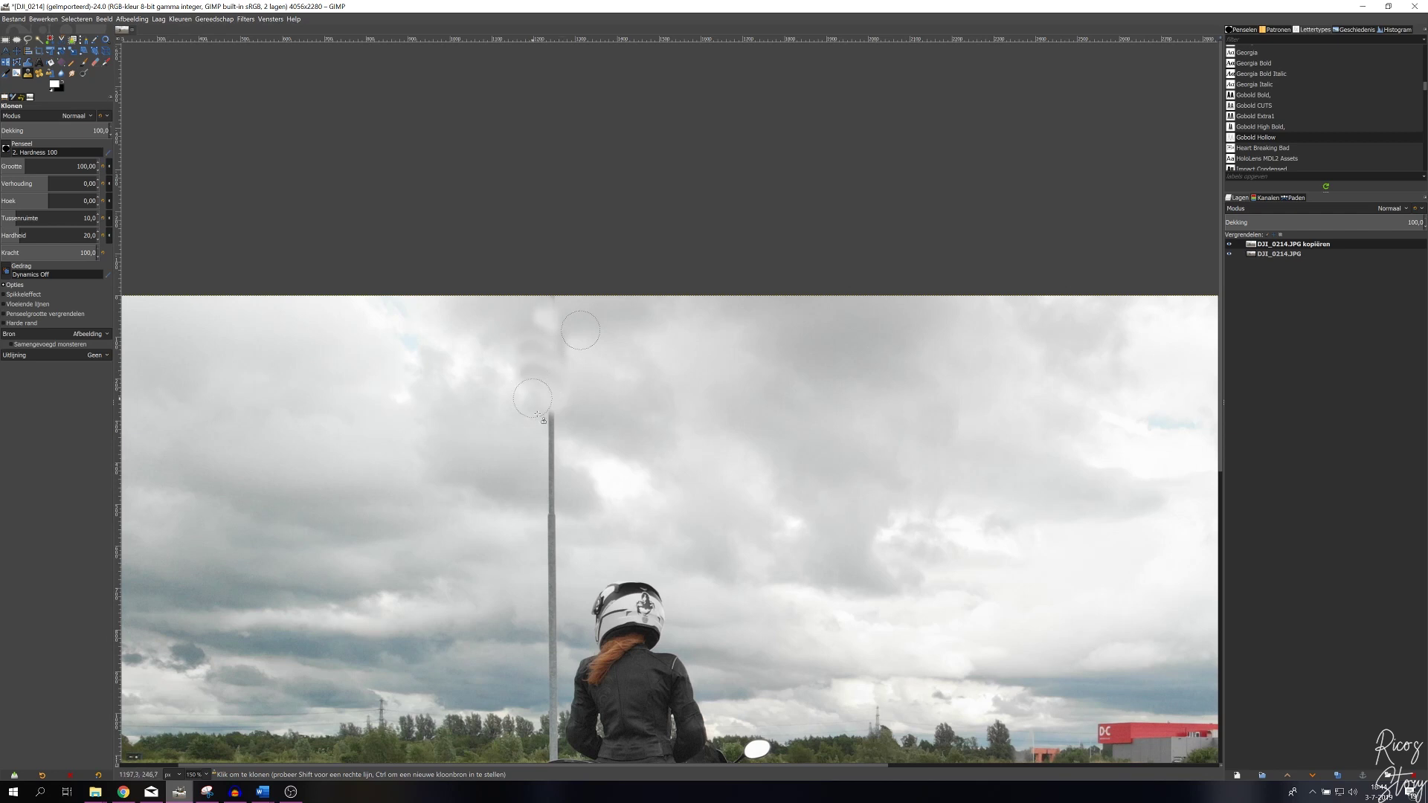
ctrl+click(578, 427)
mouse_move(549, 416)
mouse_down()
mouse_move(441, 354)
mouse_move(318, 384)
mouse_move(551, 467)
mouse_move(552, 456)
mouse_move(552, 499)
mouse_up()
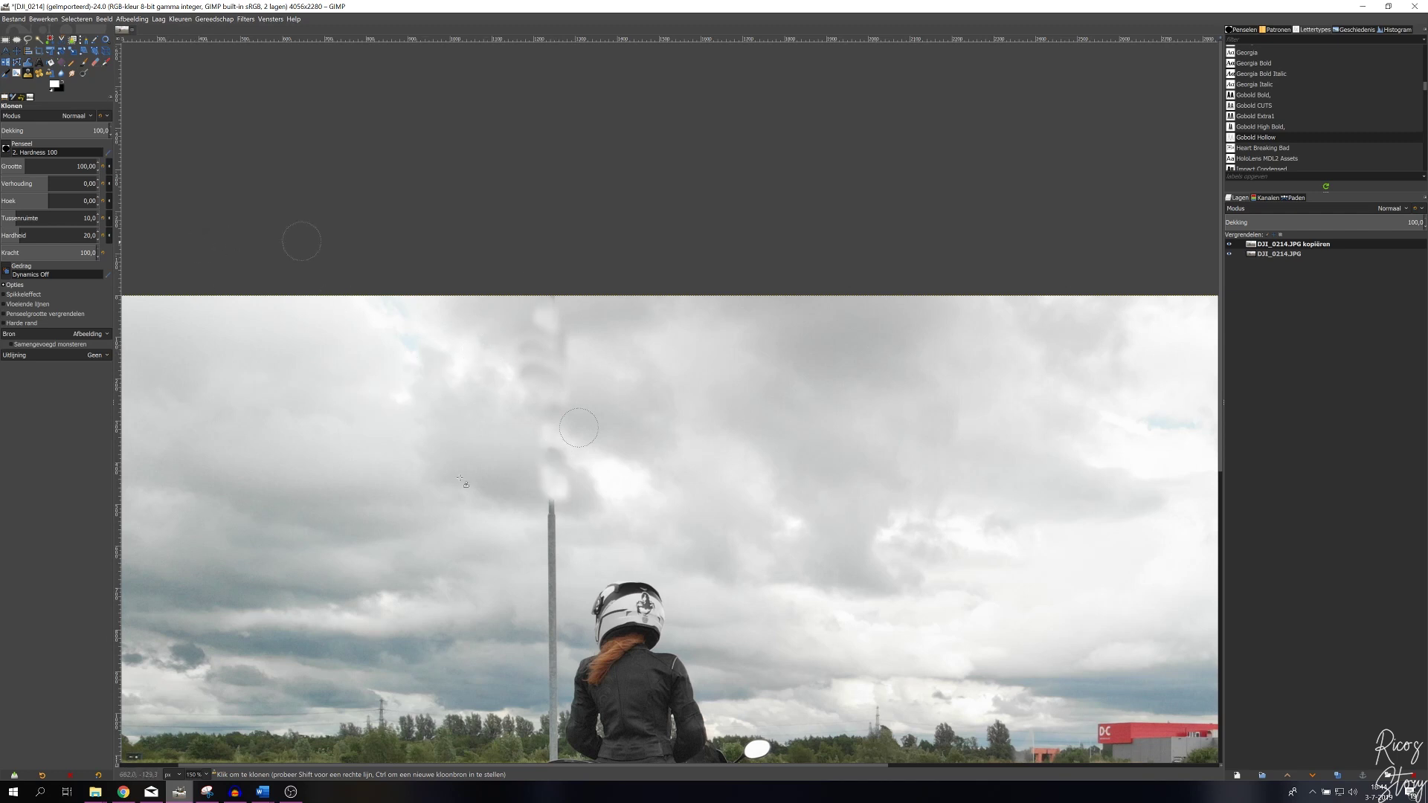
- Enlarge the brush to about 267, clone cloud over the remaining pole top, then shrink it to about 104
drag(45, 166, 80, 166)
ctrl+click(487, 492)
mouse_move(558, 439)
mouse_down()
mouse_move(561, 312)
mouse_move(554, 349)
mouse_move(590, 358)
mouse_up()
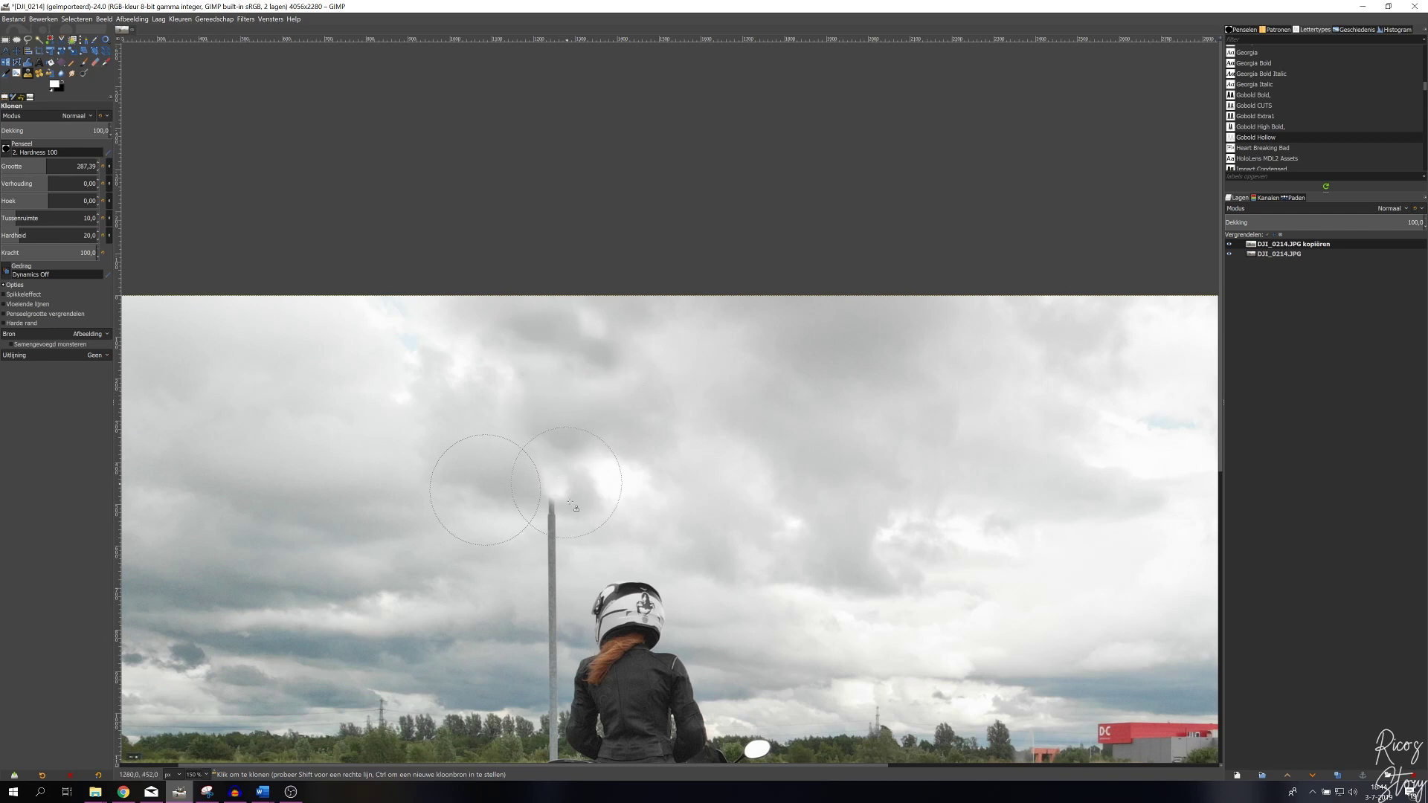
click(552, 536)
scroll(642, 475, down, 3)
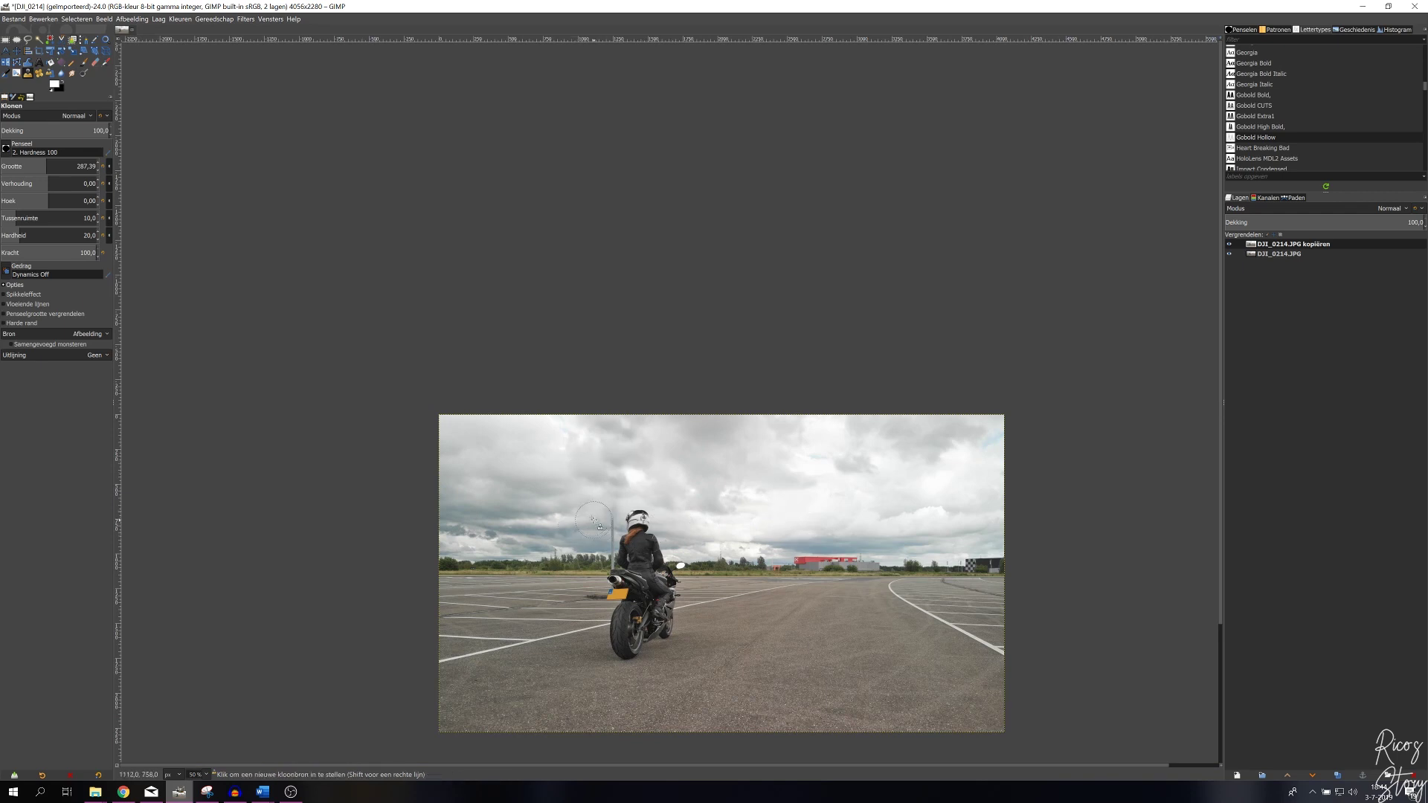
scroll(593, 520, up, 2)
scroll(595, 534, up, 3)
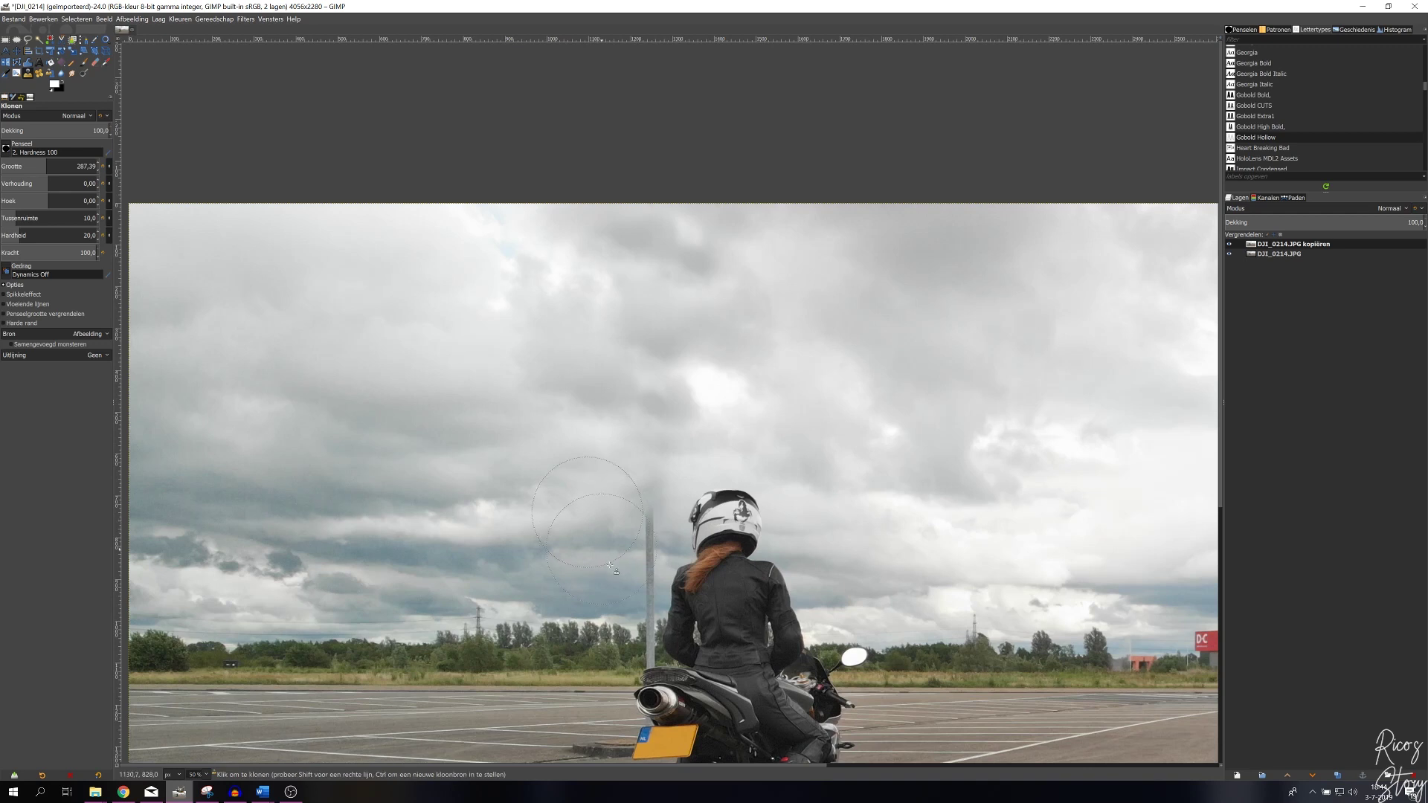
key(bracketleft)
key(bracketleft)
key(bracketleft)
key(bracketleft)
key(bracketleft)
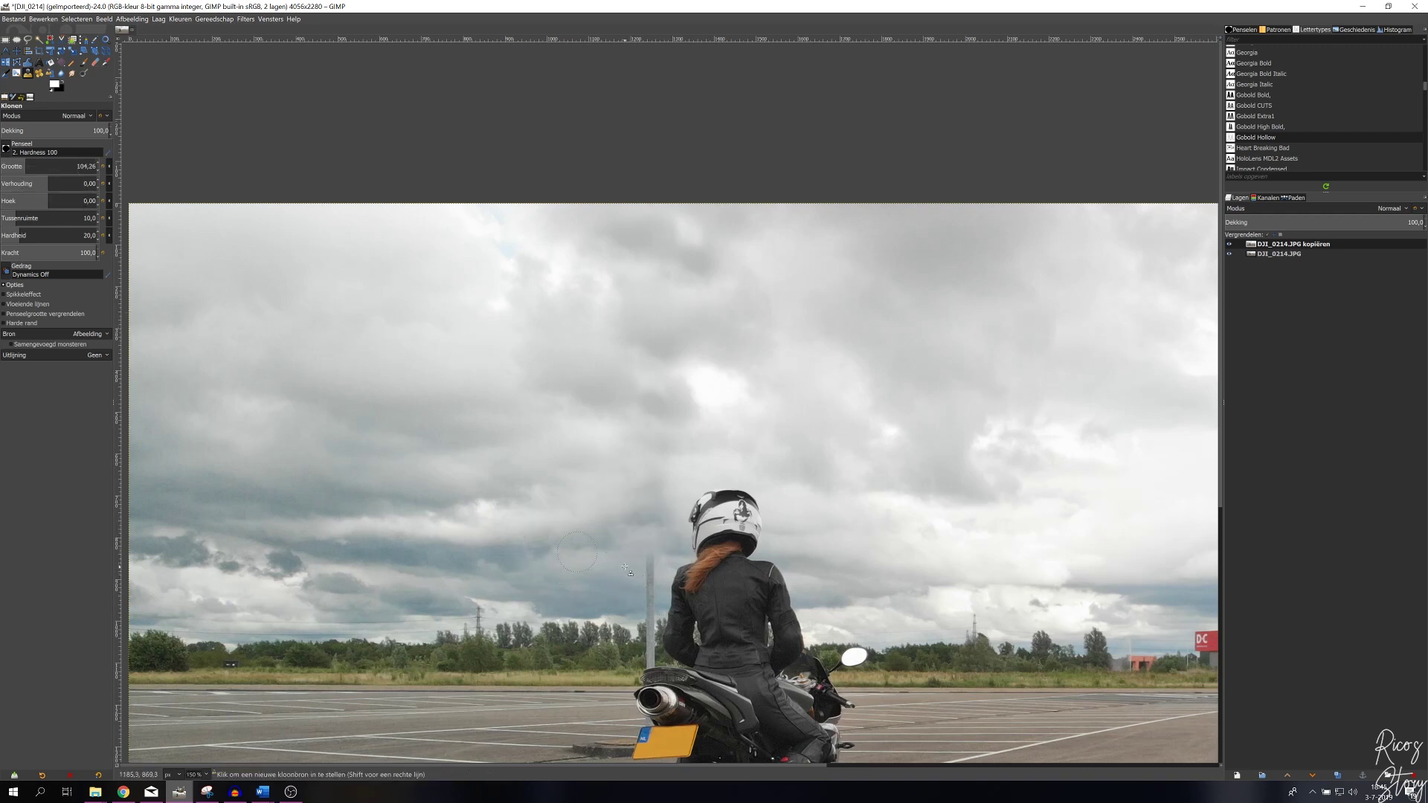
scroll(648, 569, down, 2)
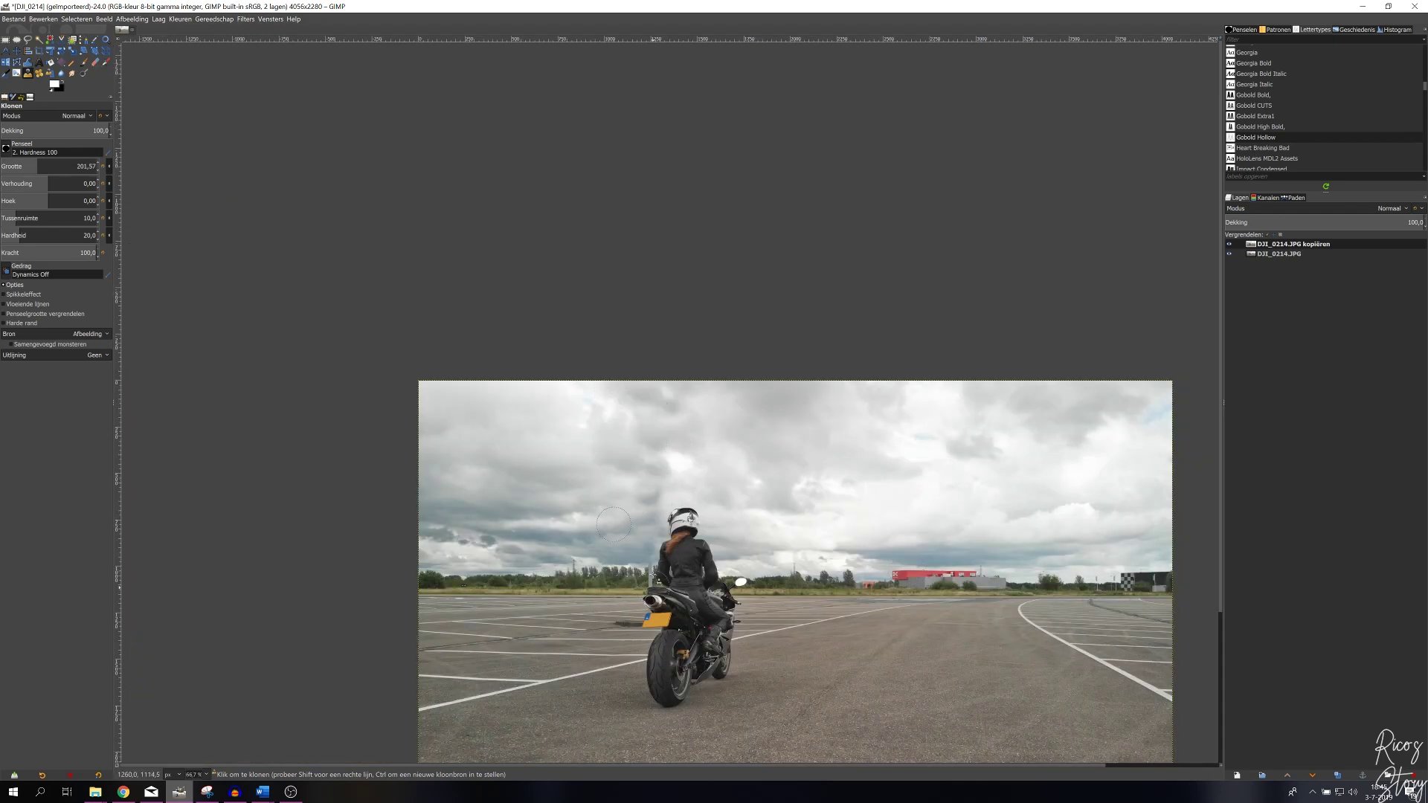
ctrl+scroll(646, 571, up, 1)
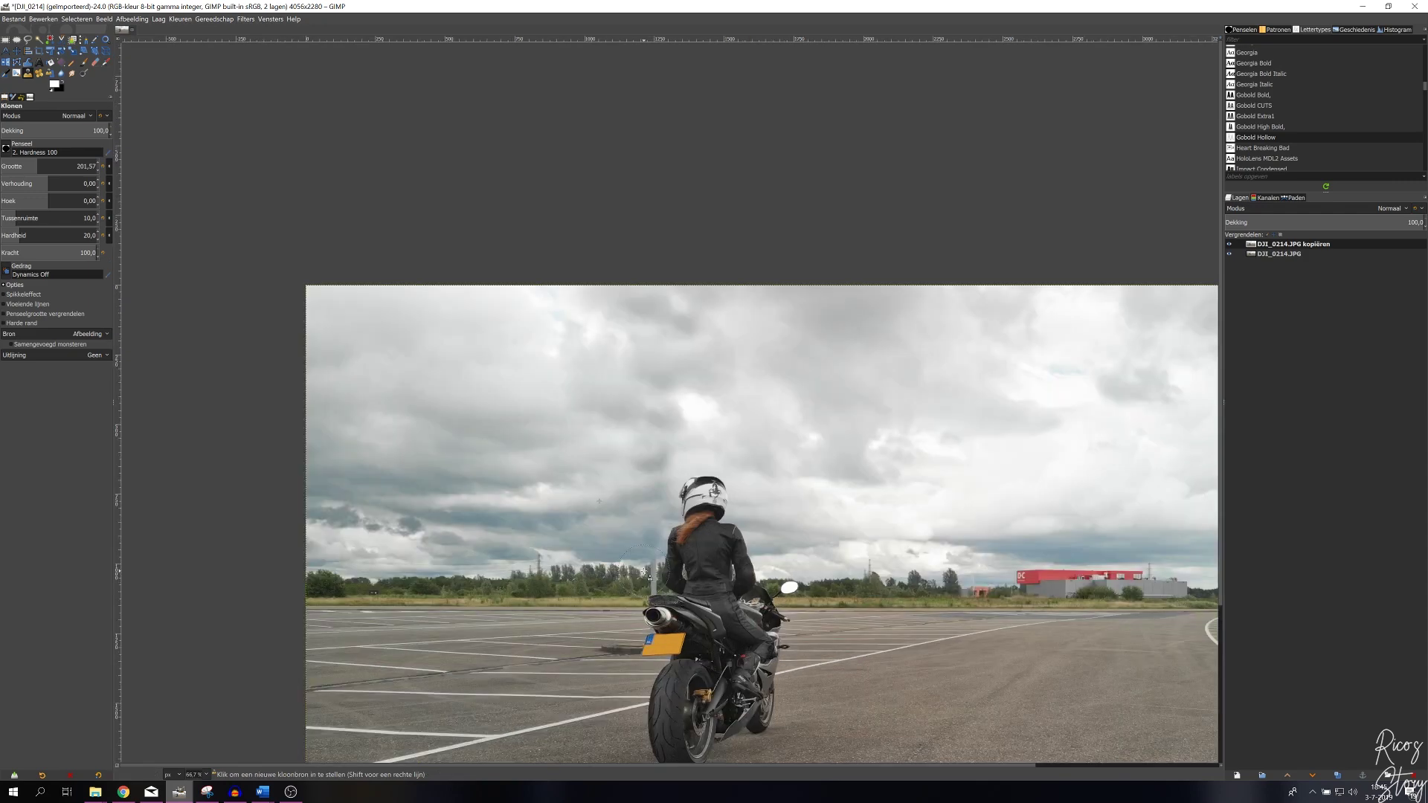
ctrl+scroll(646, 571, up, 5)
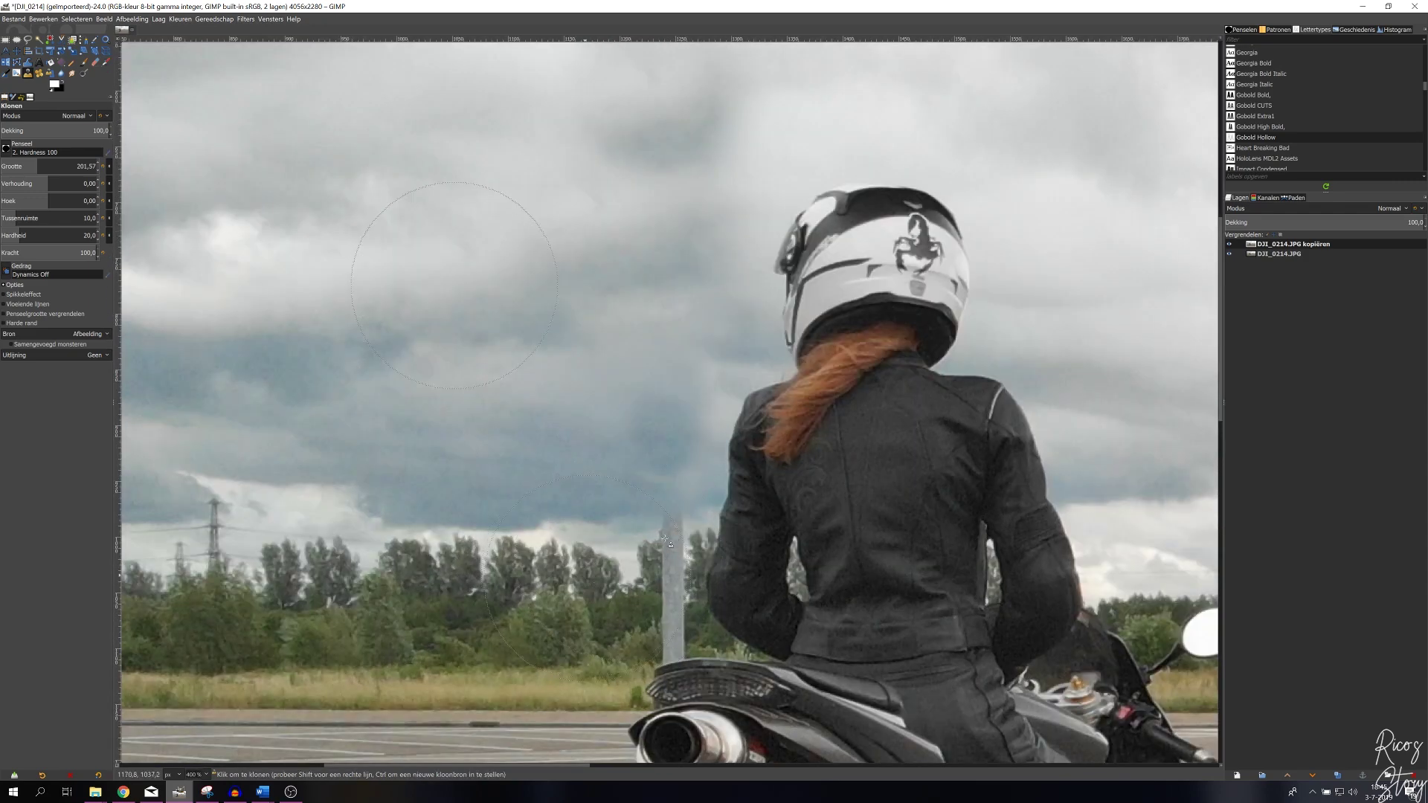
- Reduce the clone brush to size 26.58 and paint sky over the pole stub
drag(54, 175, 6, 175)
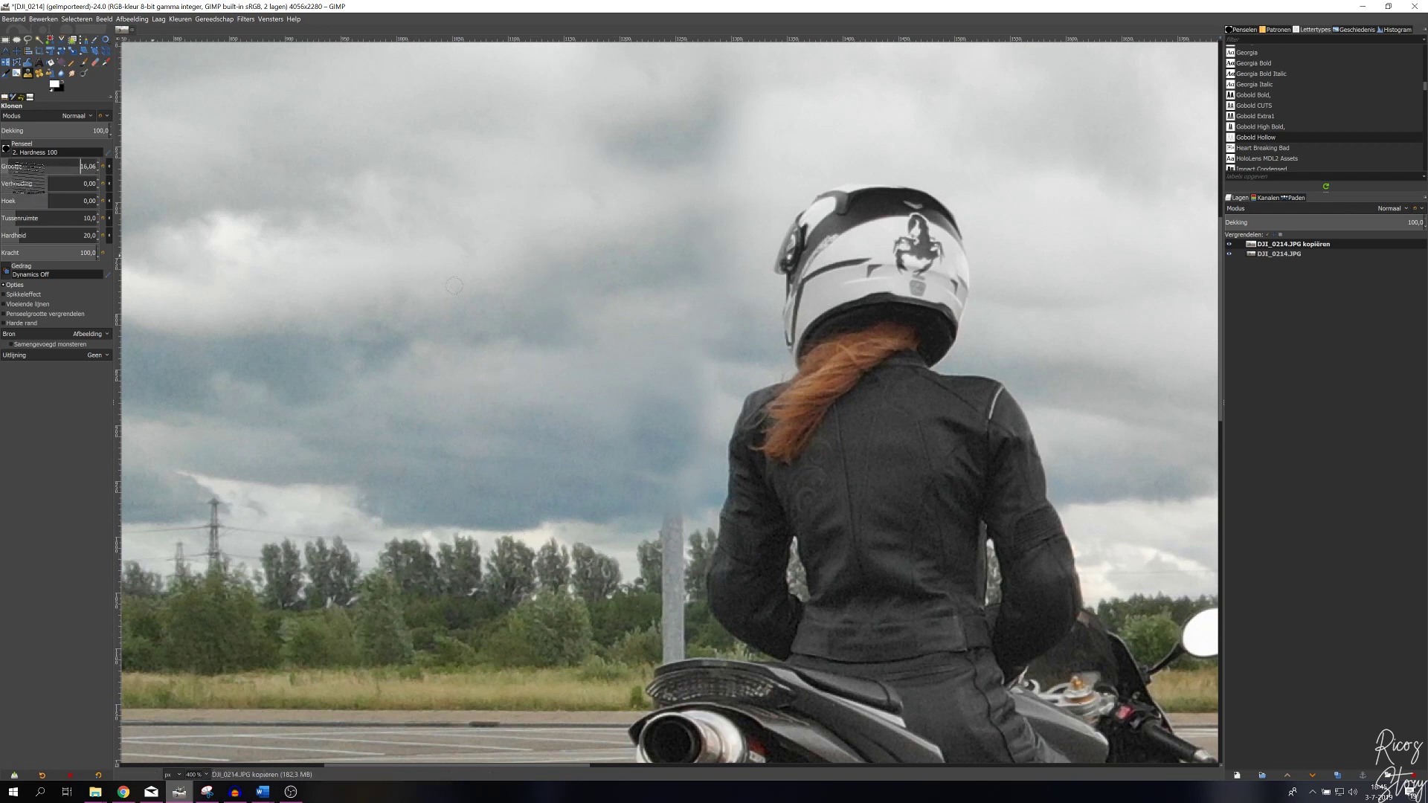
drag(22, 171, 33, 171)
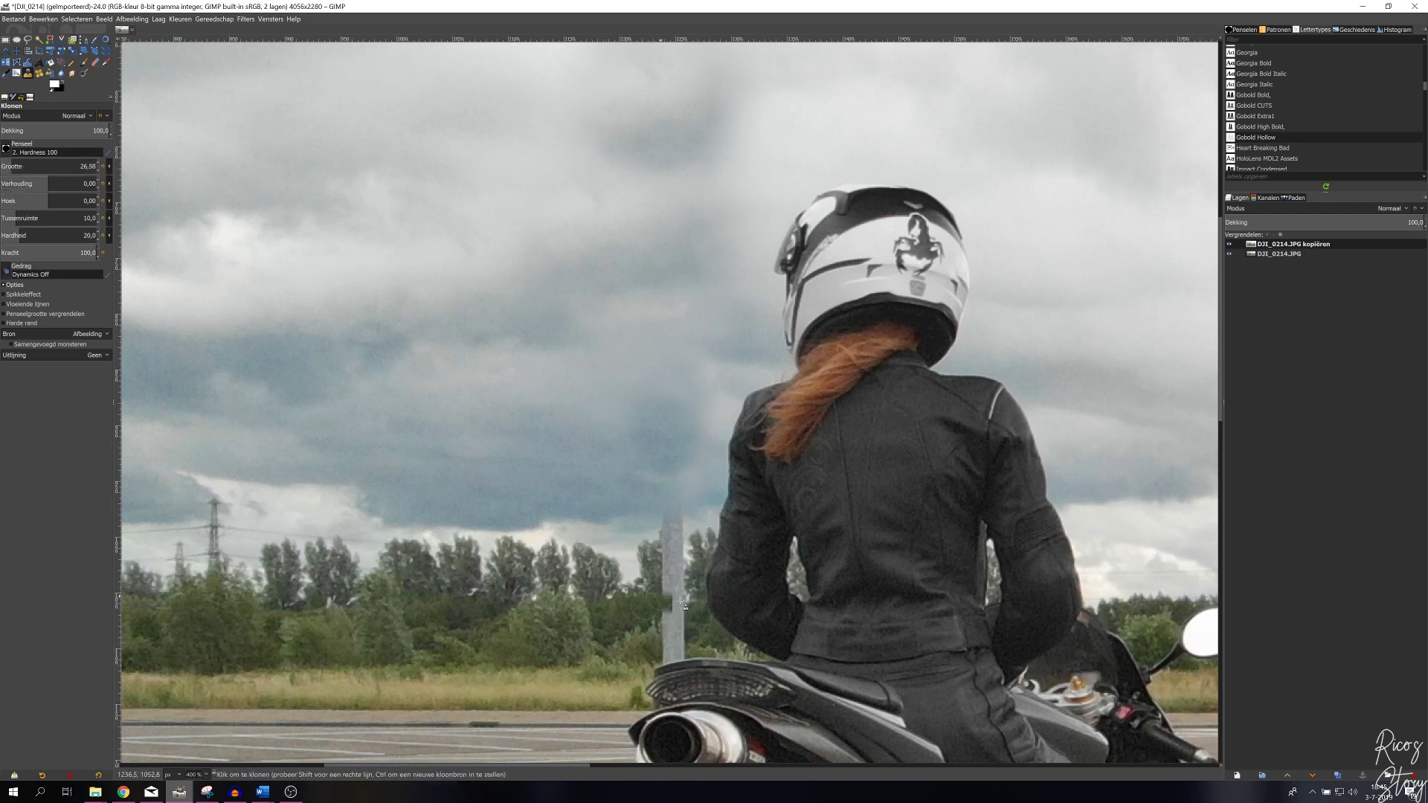
drag(680, 601, 661, 562)
- Sample the treetops and cover the remaining pole stub with tree pixels
key(ctrl)
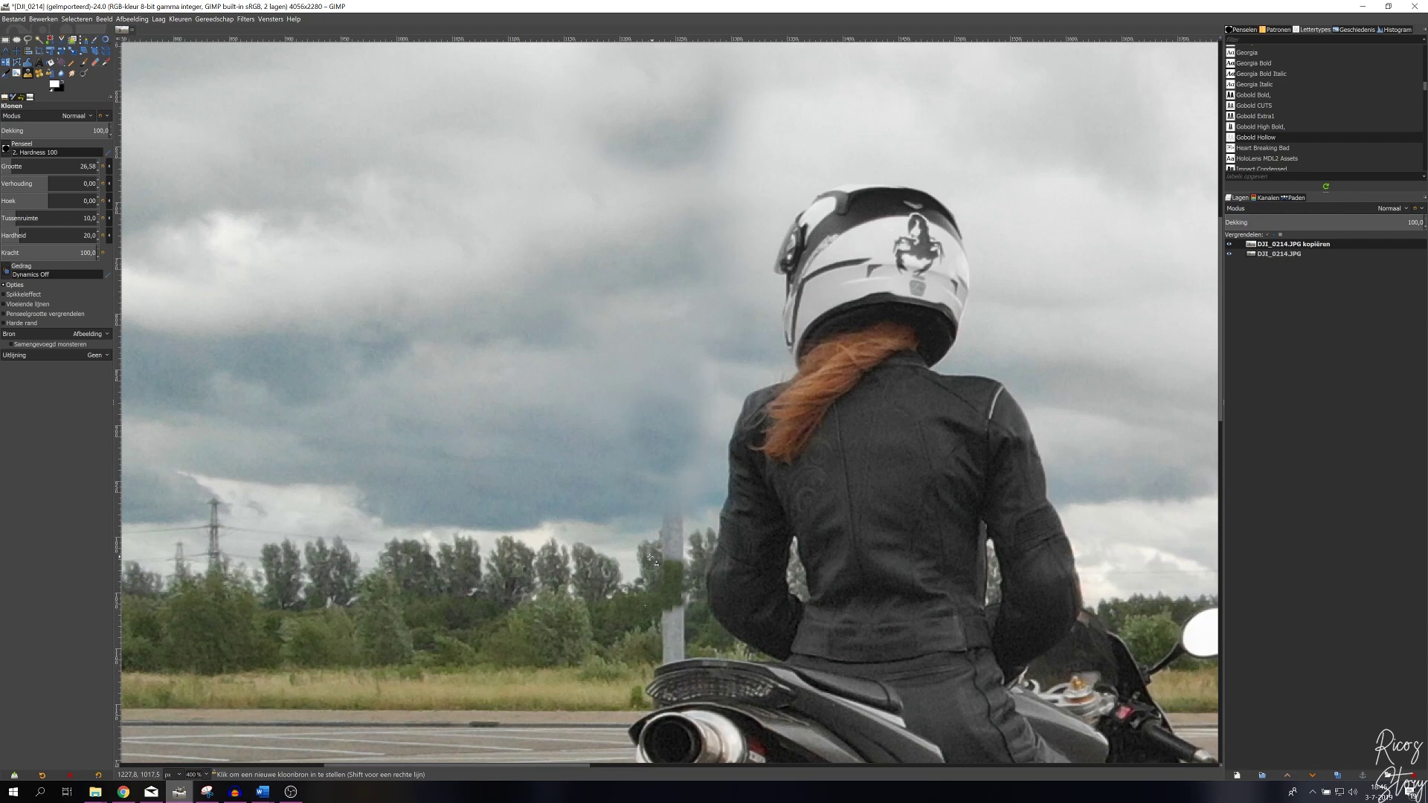
ctrl+click(652, 561)
click(679, 559)
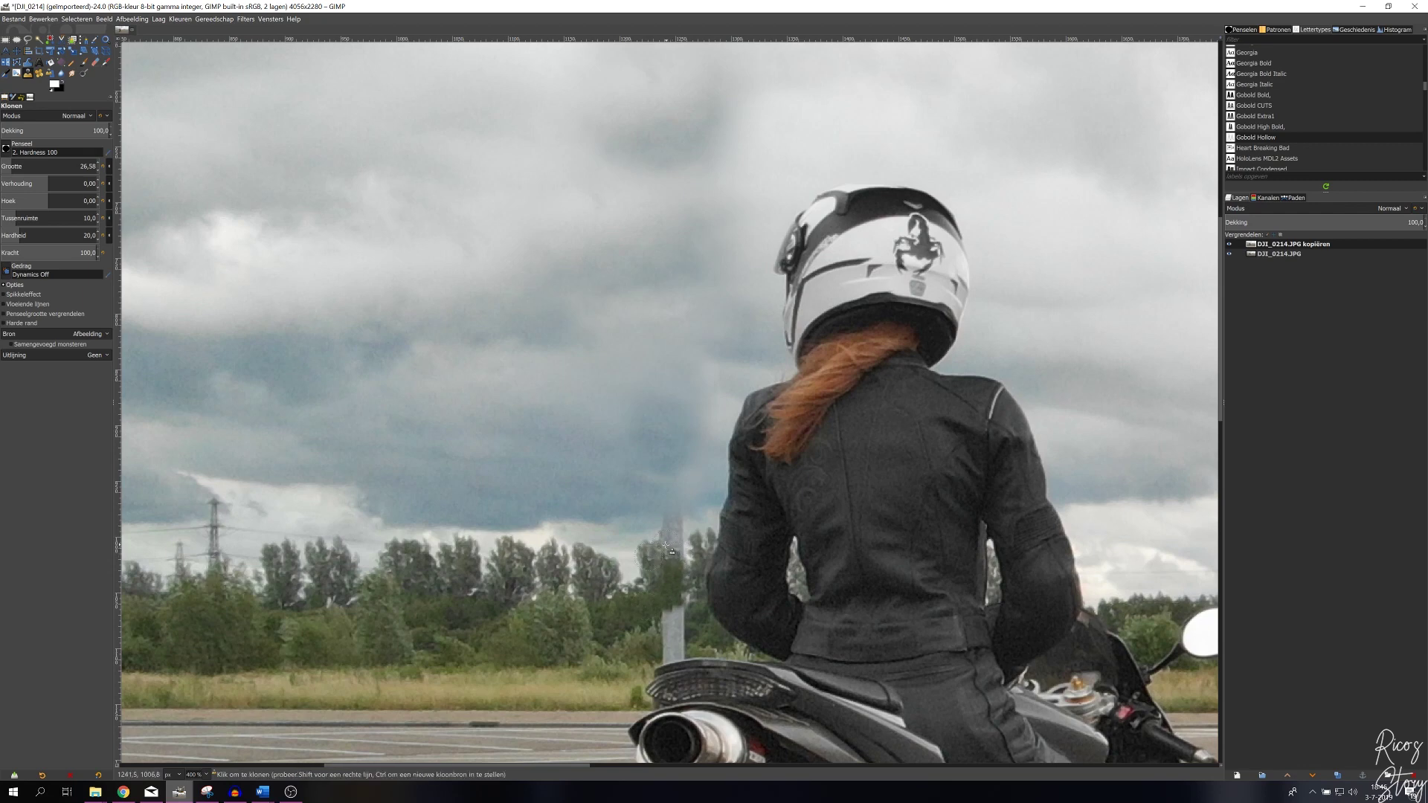
scroll(667, 550, down, 3)
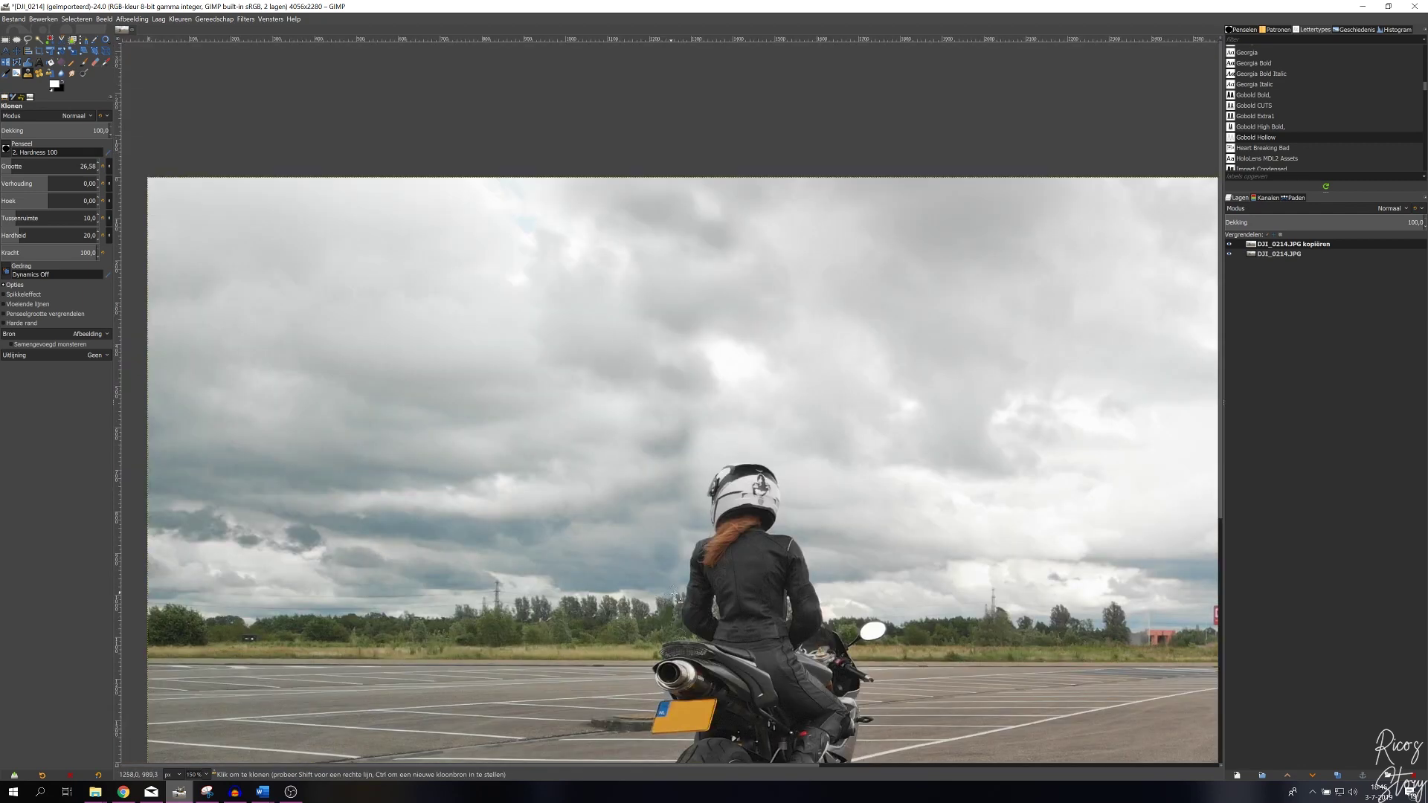
scroll(671, 602, down, 1)
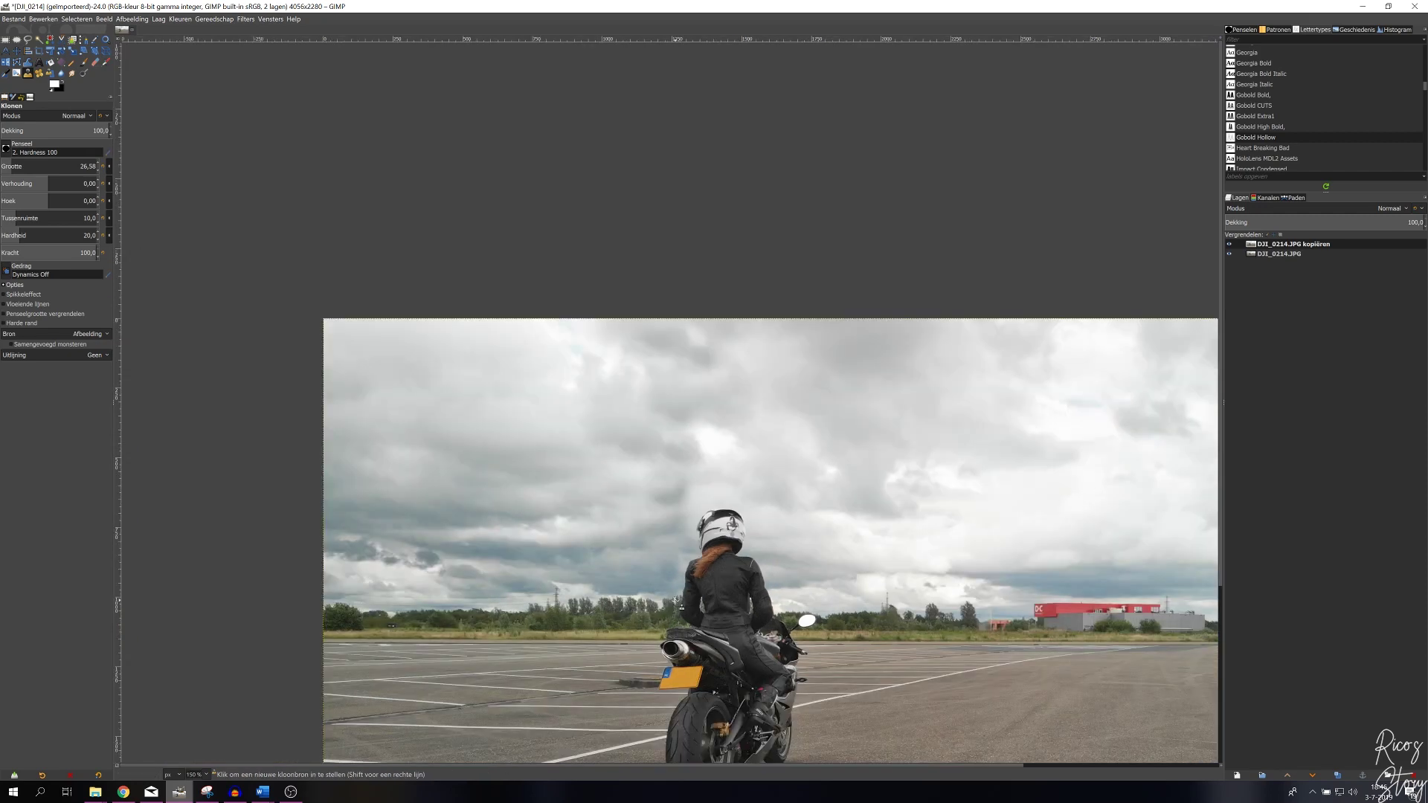
scroll(677, 601, down, 2)
scroll(731, 541, down, 1)
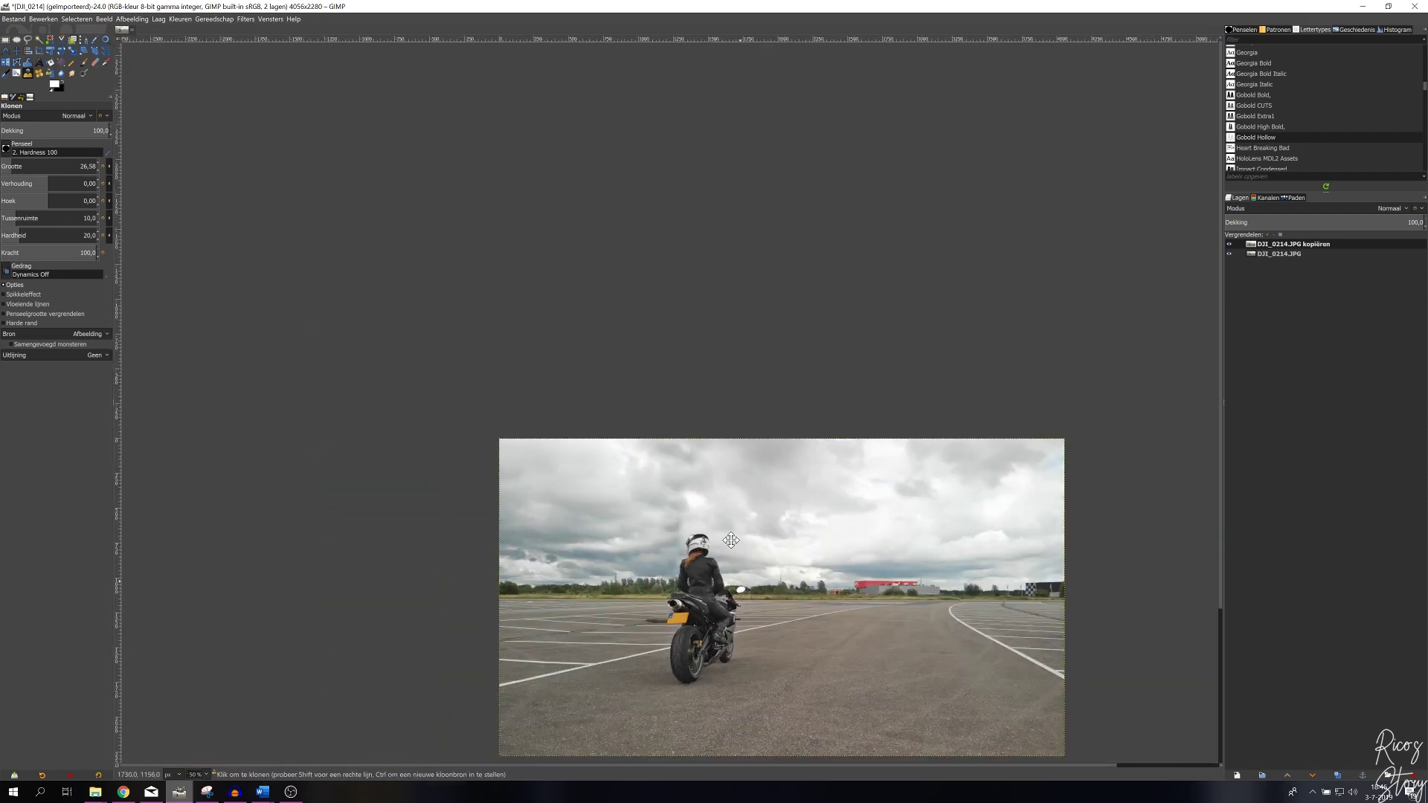
scroll(729, 542, up, 1)
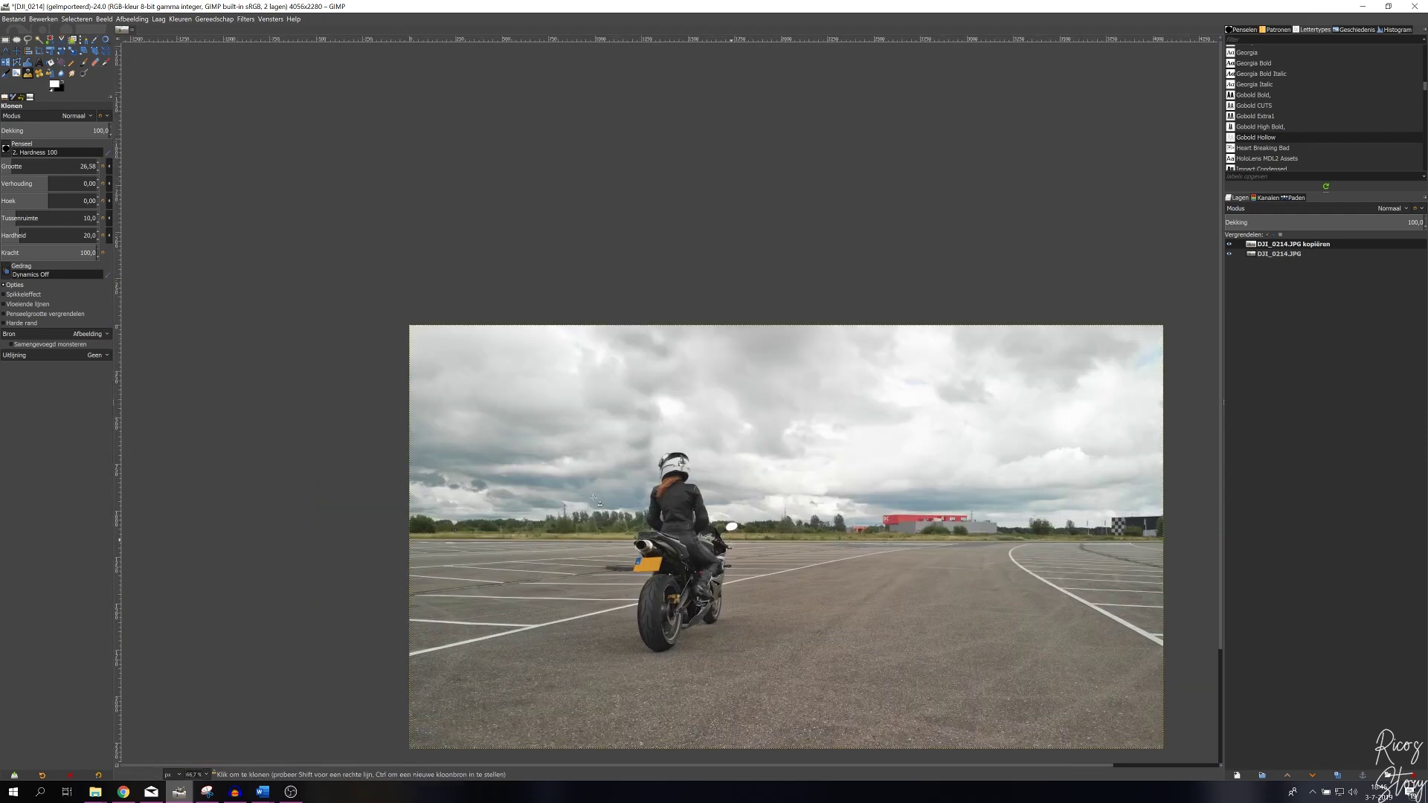
- Delete the 'DJI_0214.JPG kopiëren' layer and make a fresh duplicate of the original photo layer
right_click(1294, 249)
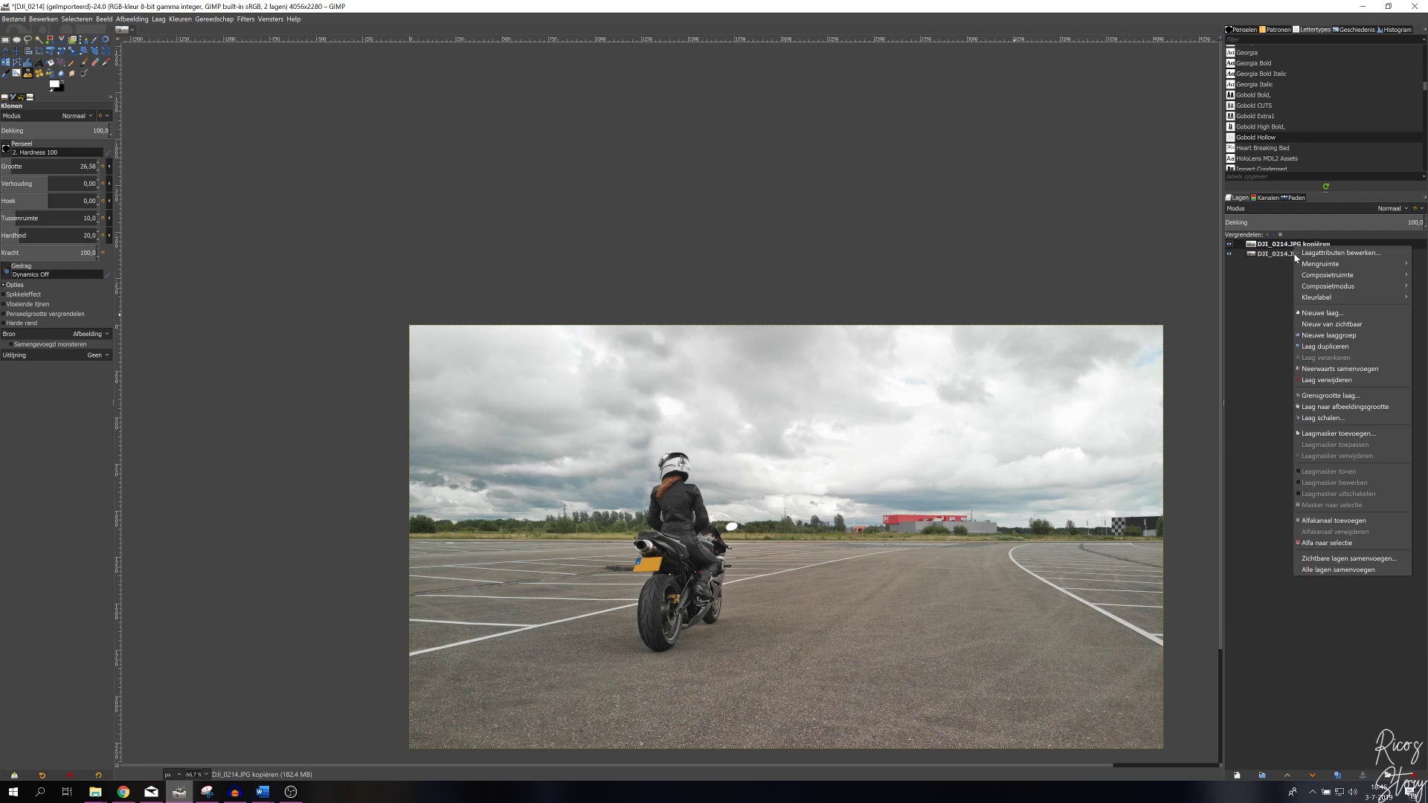
click(1315, 376)
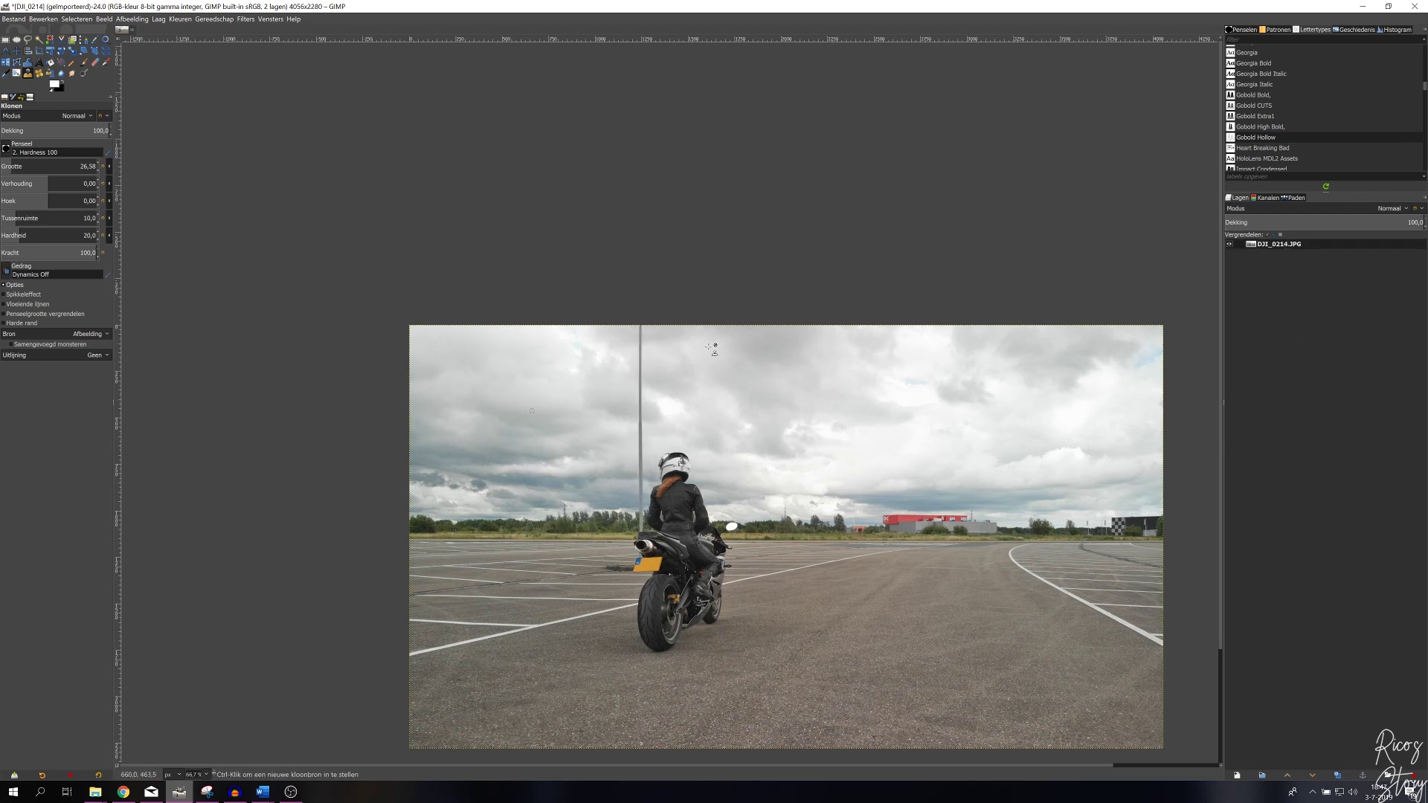
click(1337, 777)
click(247, 20)
- Draw a Free Select outline around the pole from the image's top edge down to the helmet
mouse_move(290, 97)
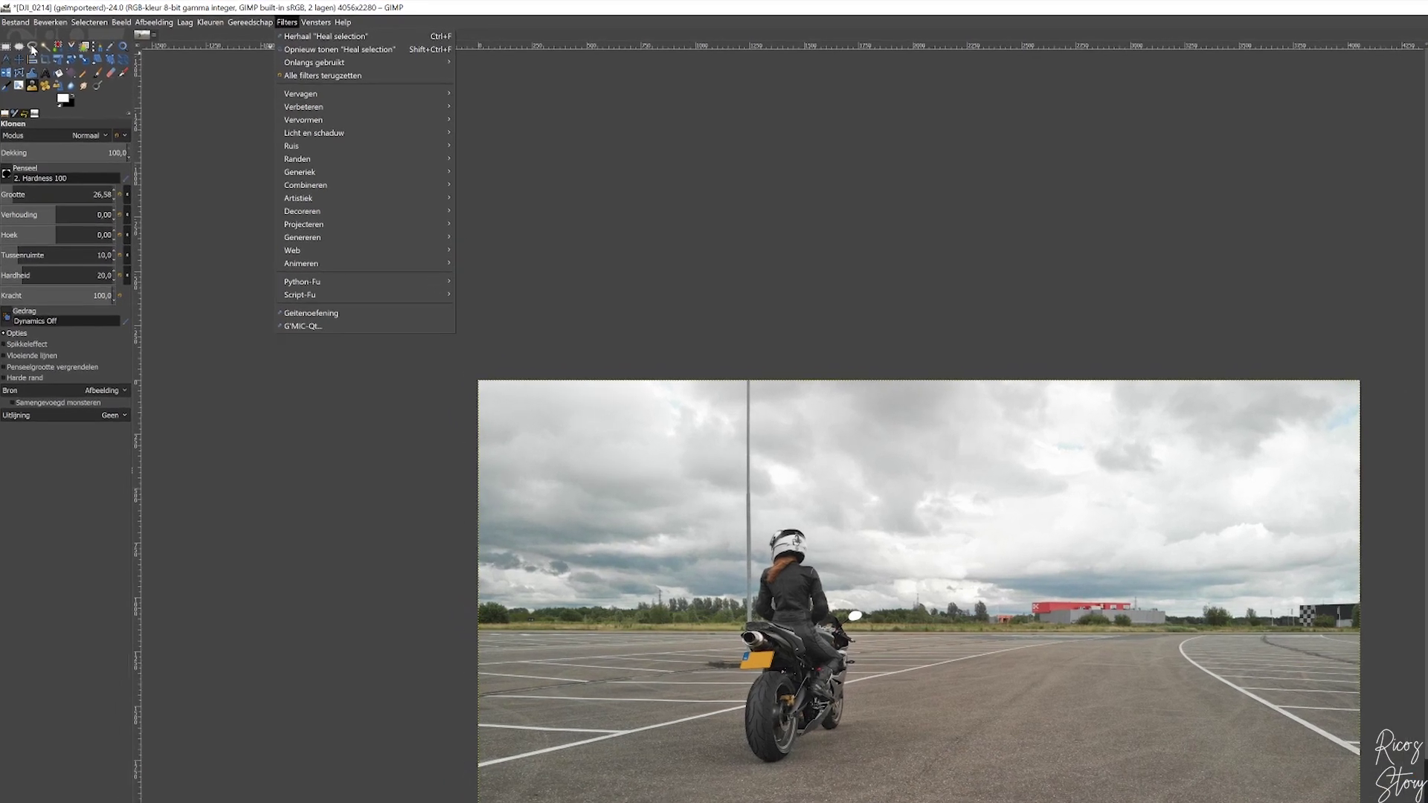
click(28, 42)
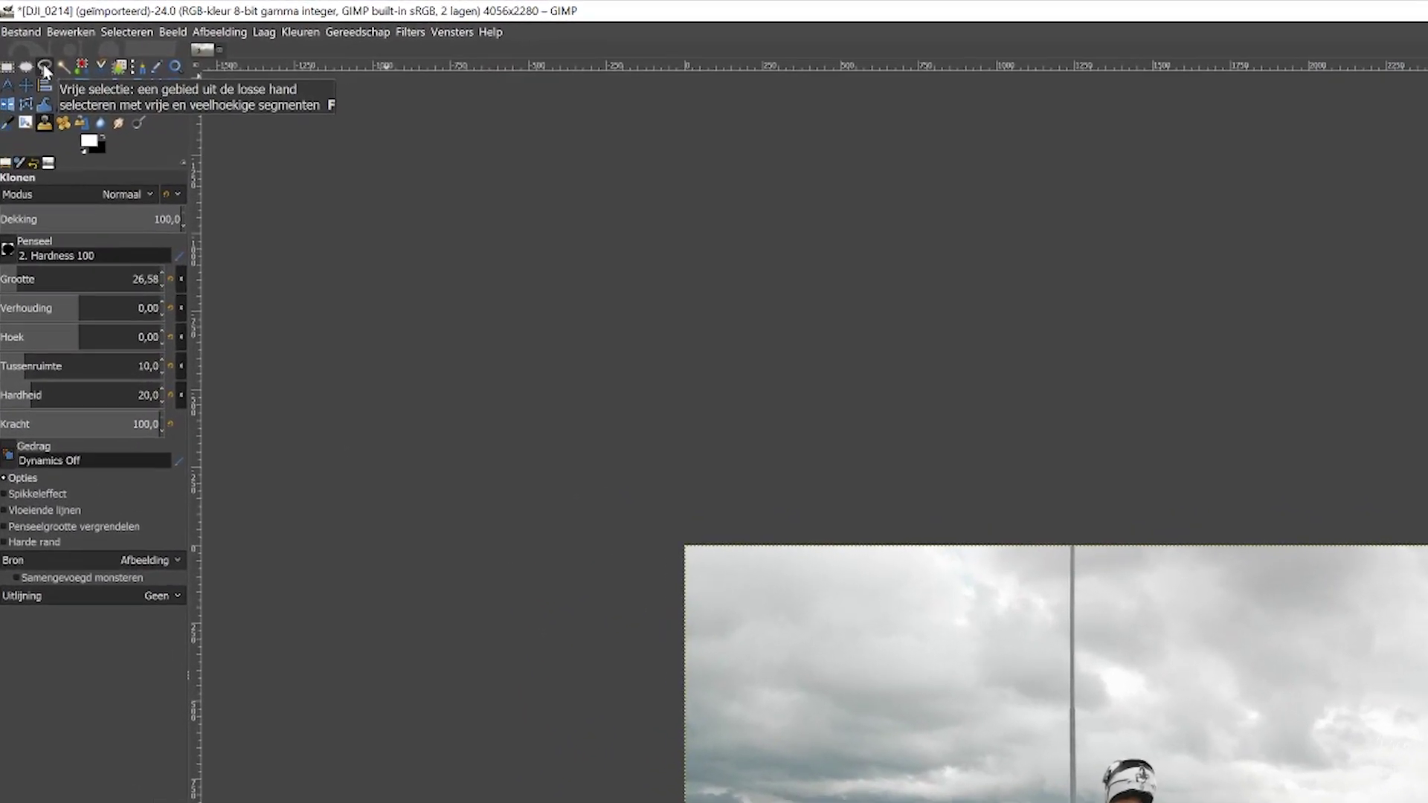
click(38, 58)
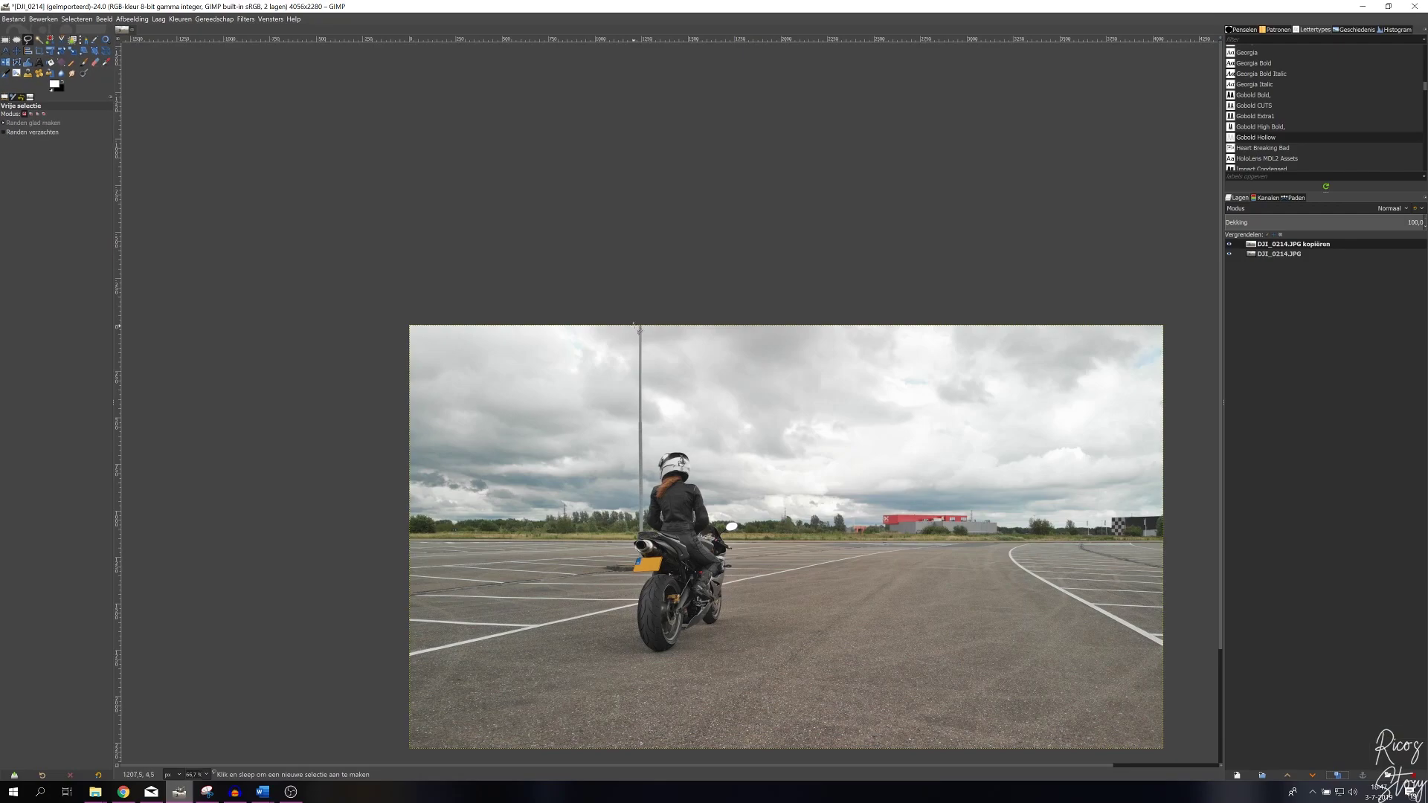
drag(634, 325, 631, 377)
drag(624, 429, 641, 464)
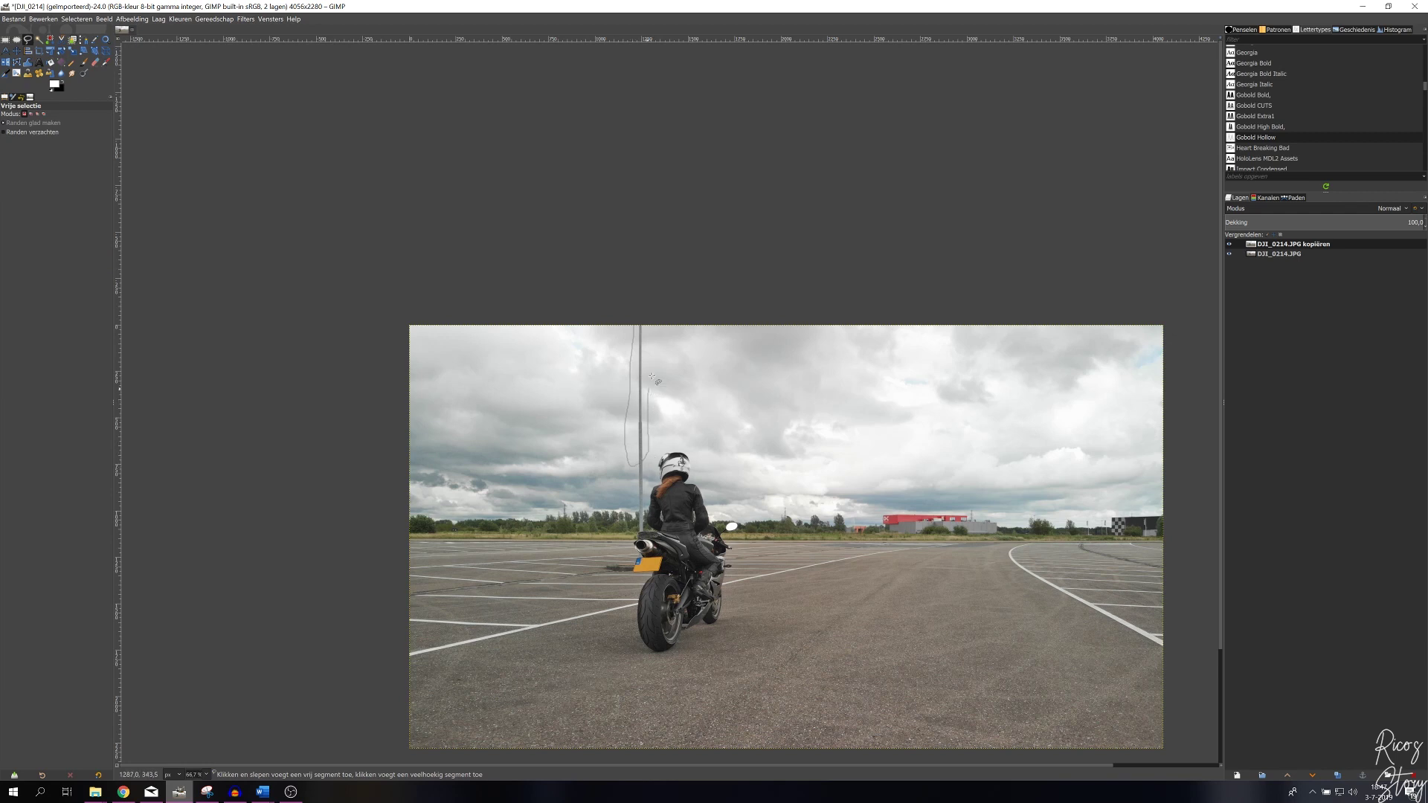
drag(657, 338, 636, 328)
key(Return)
scroll(678, 381, up, 3)
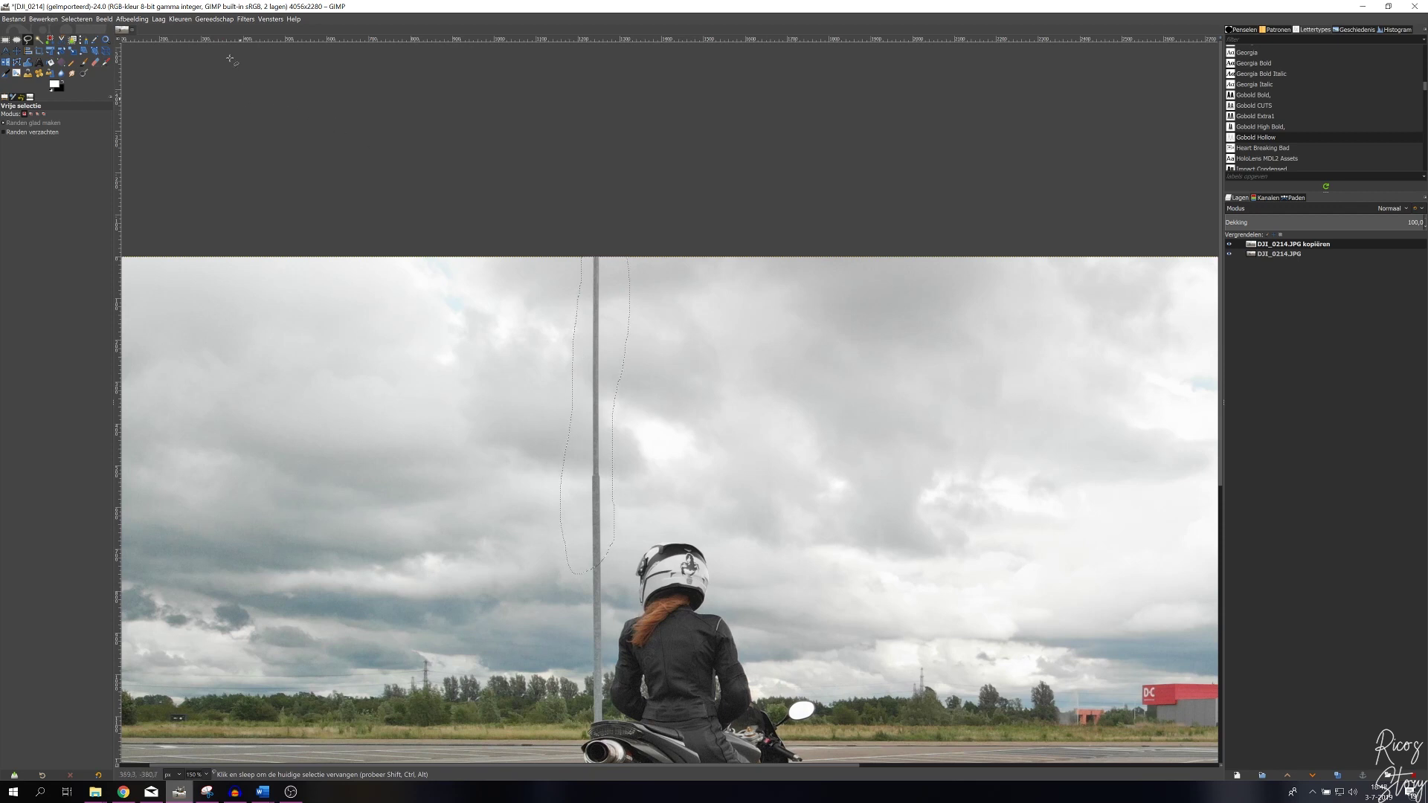
- Run Filters > Verbeteren > Heal selection on the pole area with width 50, All around, Random
click(253, 21)
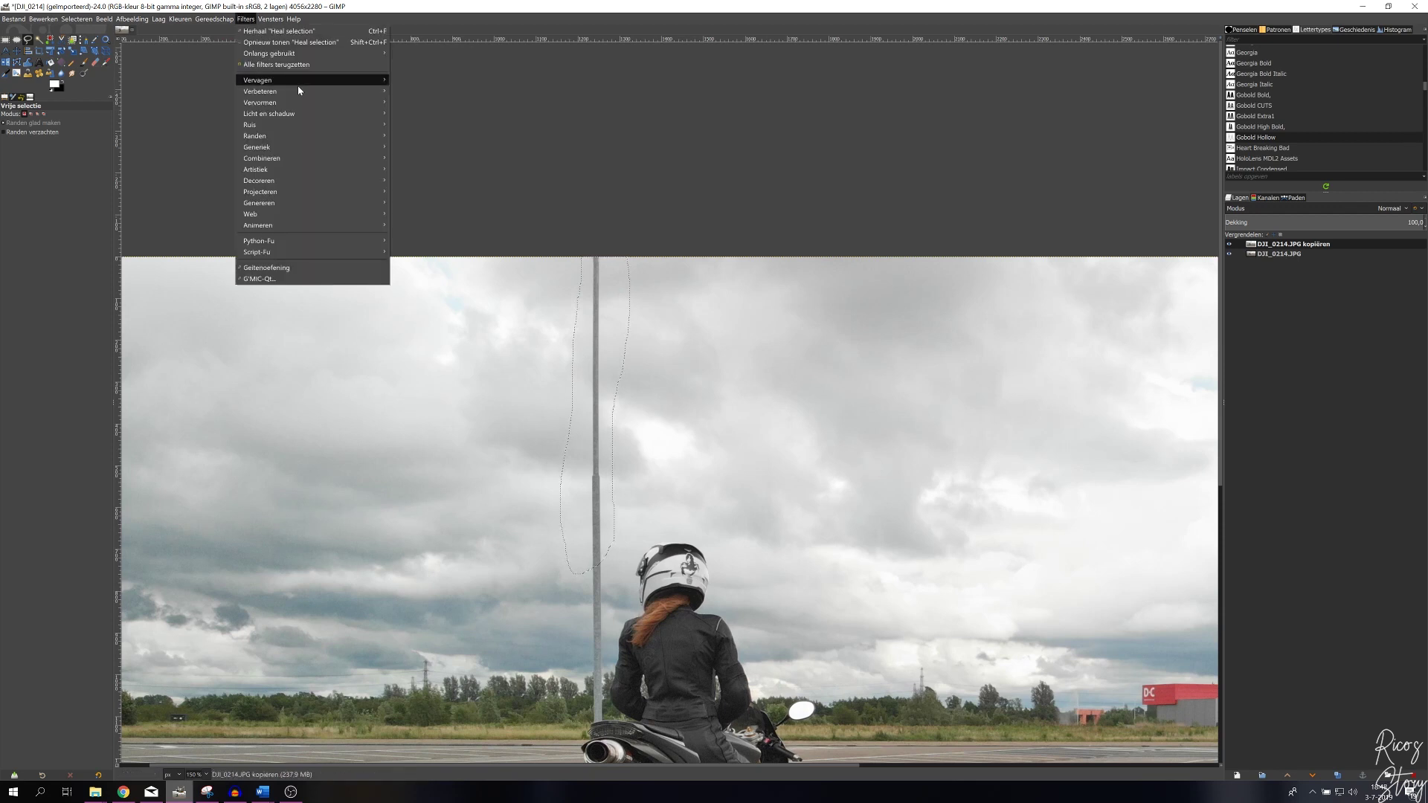
mouse_move(286, 93)
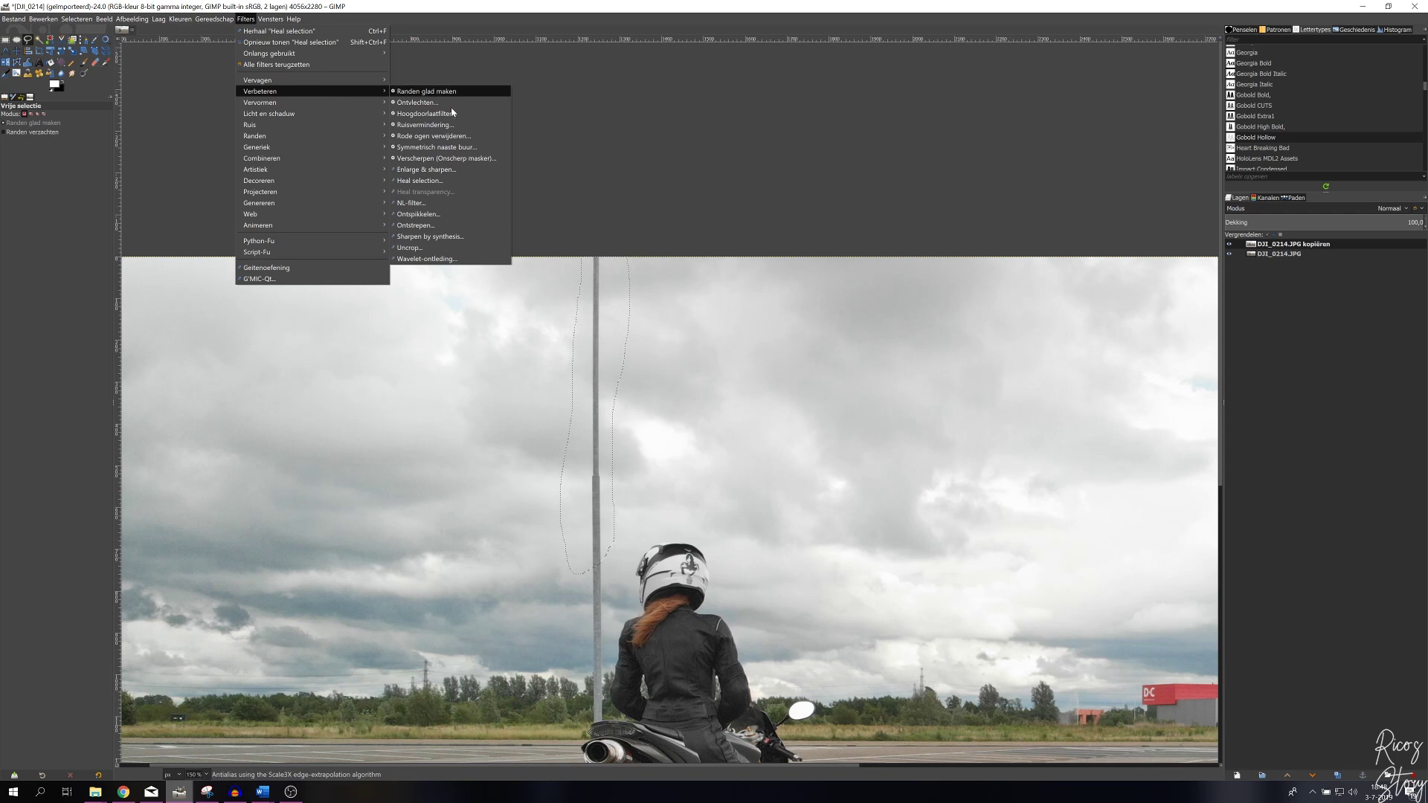
click(429, 180)
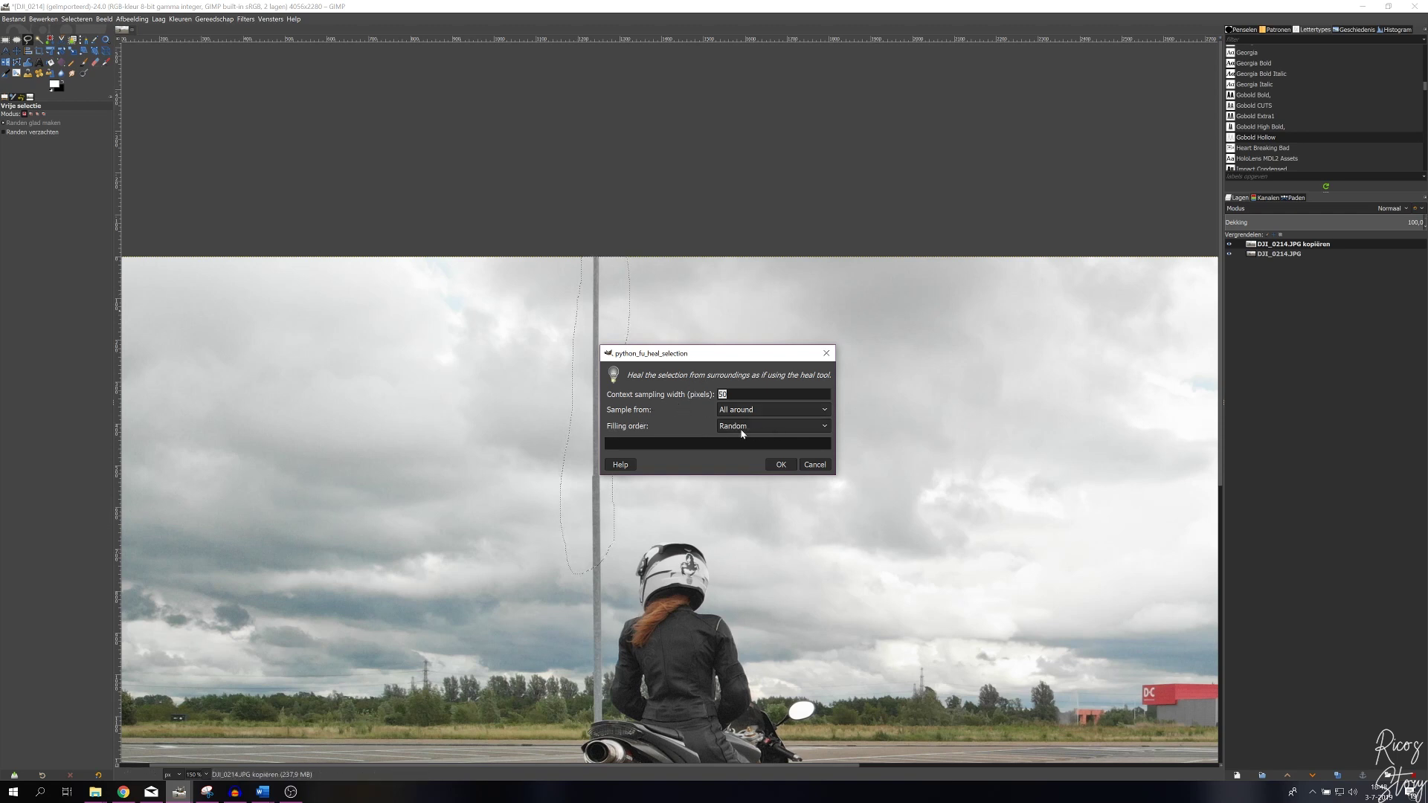
click(784, 467)
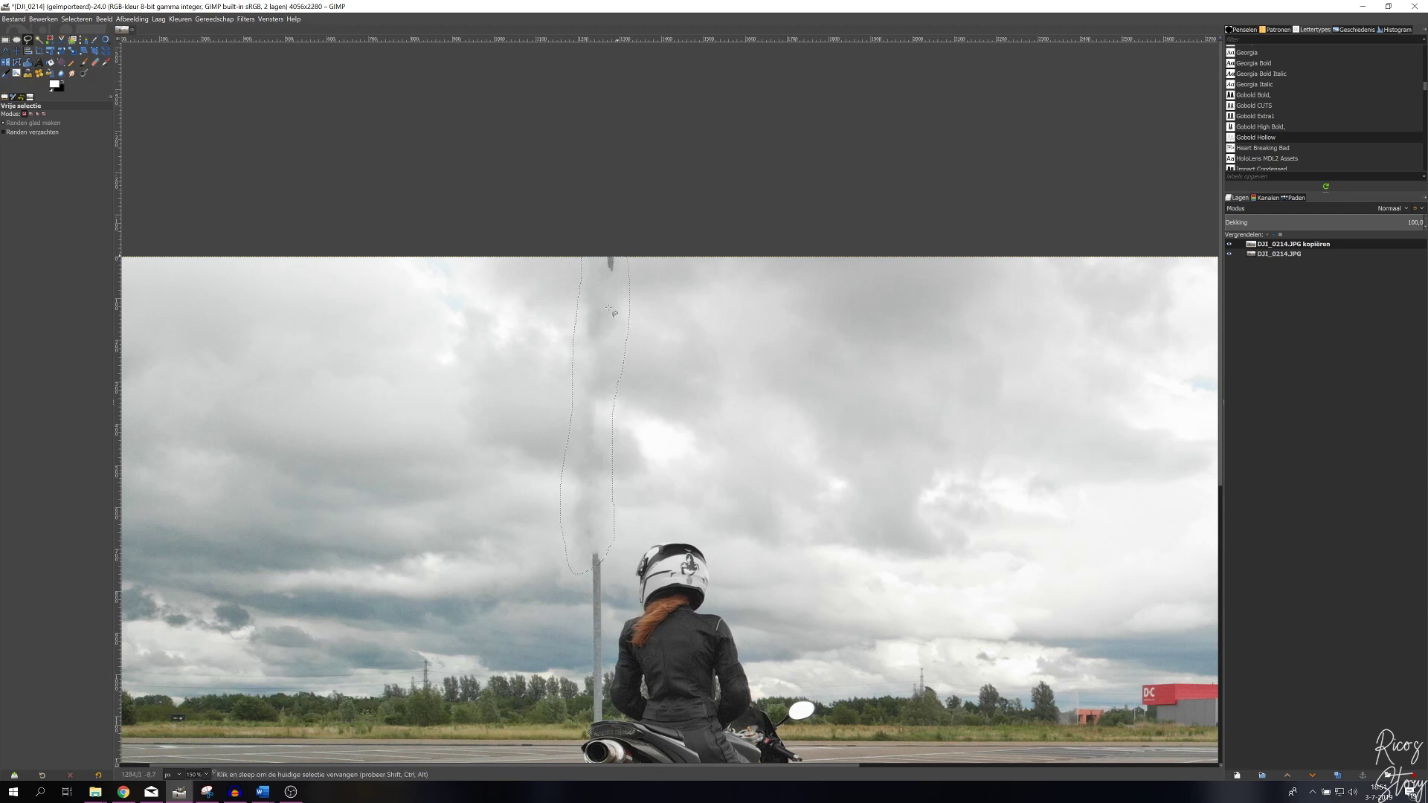
- Undo the first heal attempt and clear the selection around the pole
scroll(720, 398, down, 1)
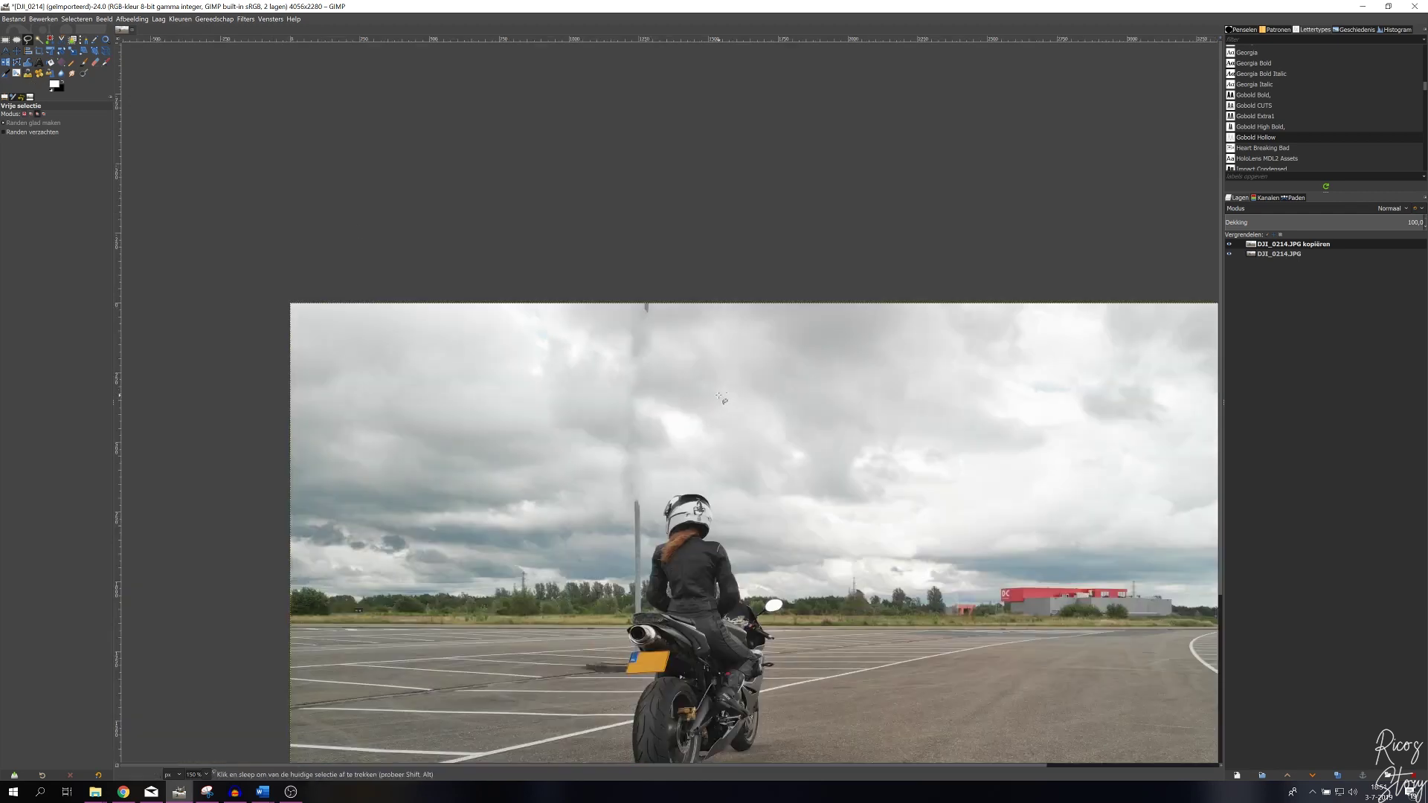
scroll(719, 398, down, 2)
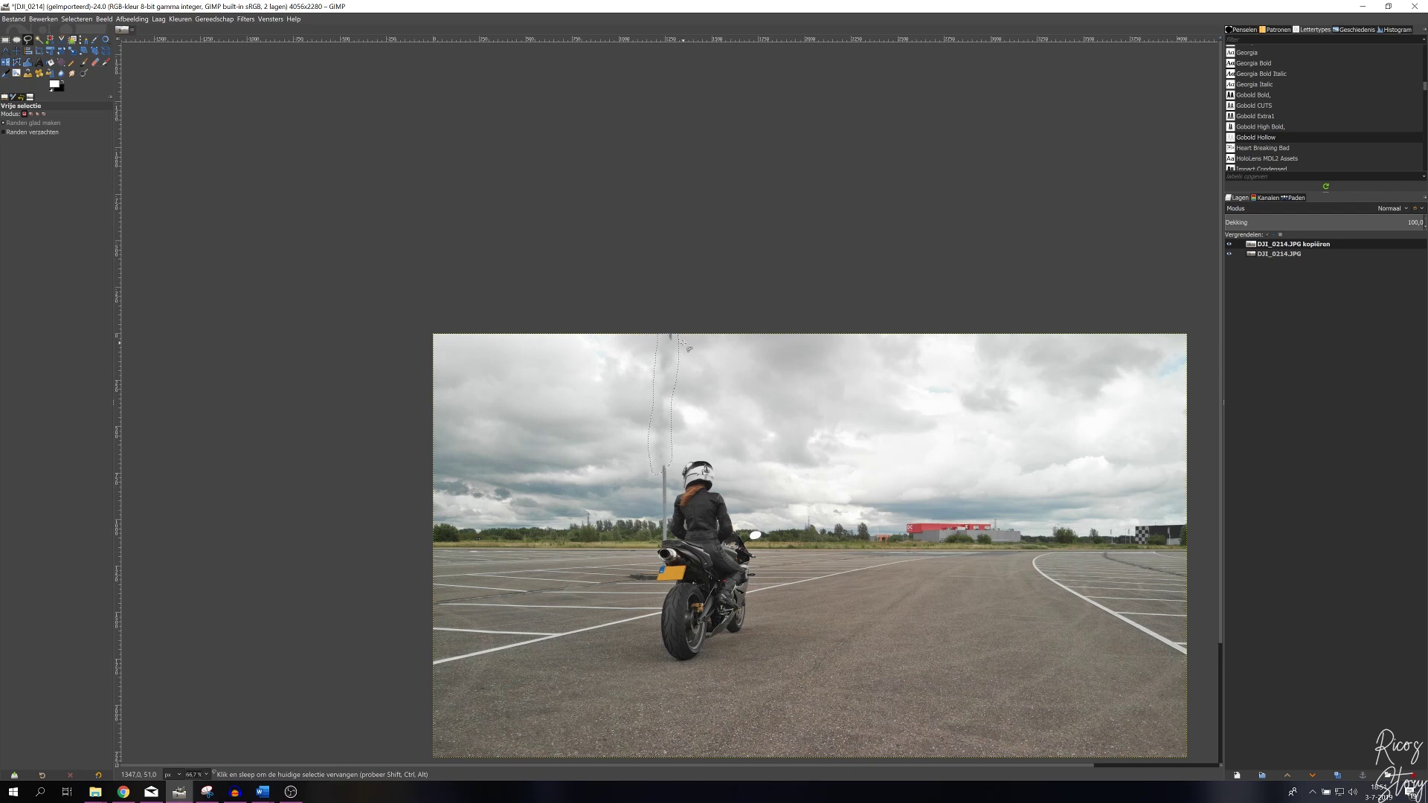
key(ctrl+z)
key(ctrl+shift+a)
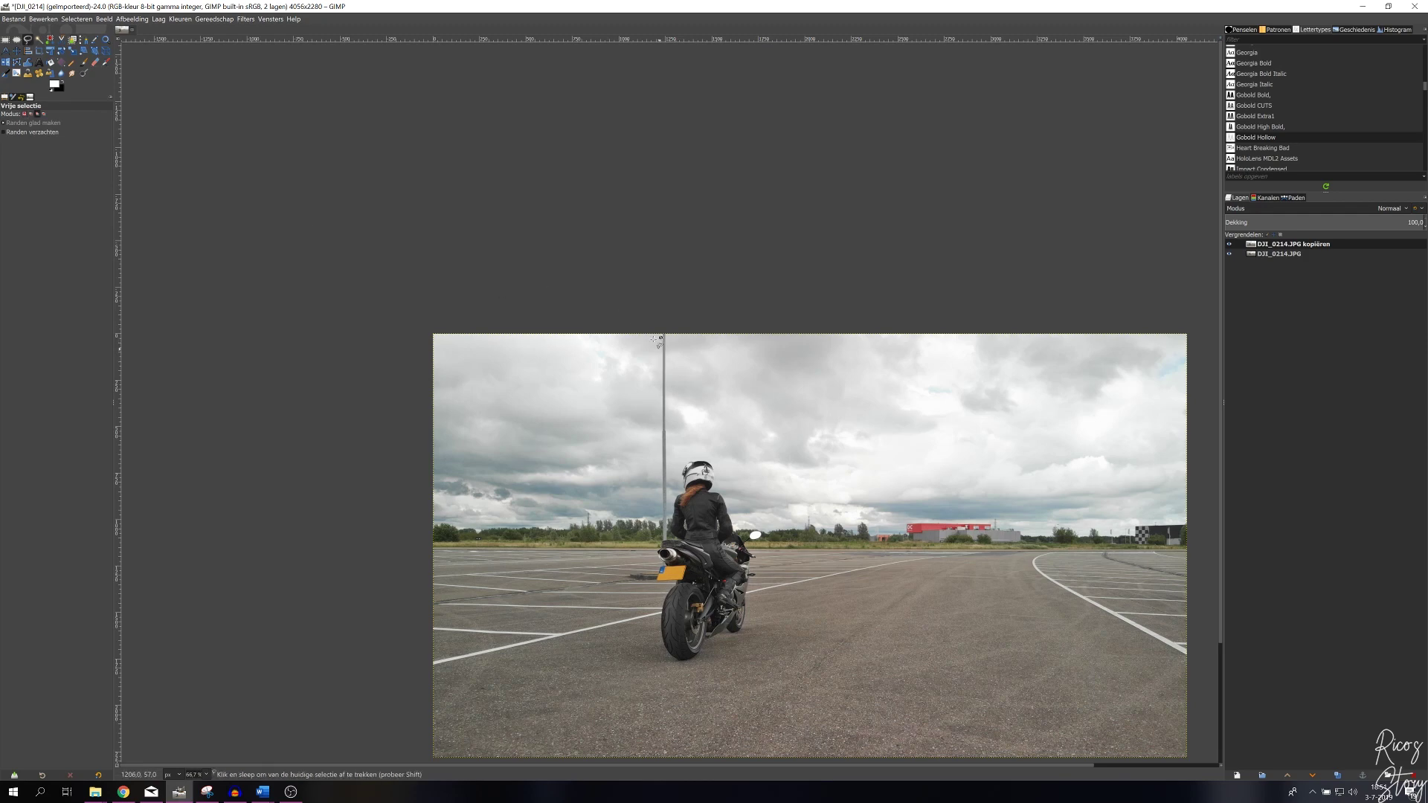
scroll(657, 339, up, 1)
scroll(658, 340, up, 3)
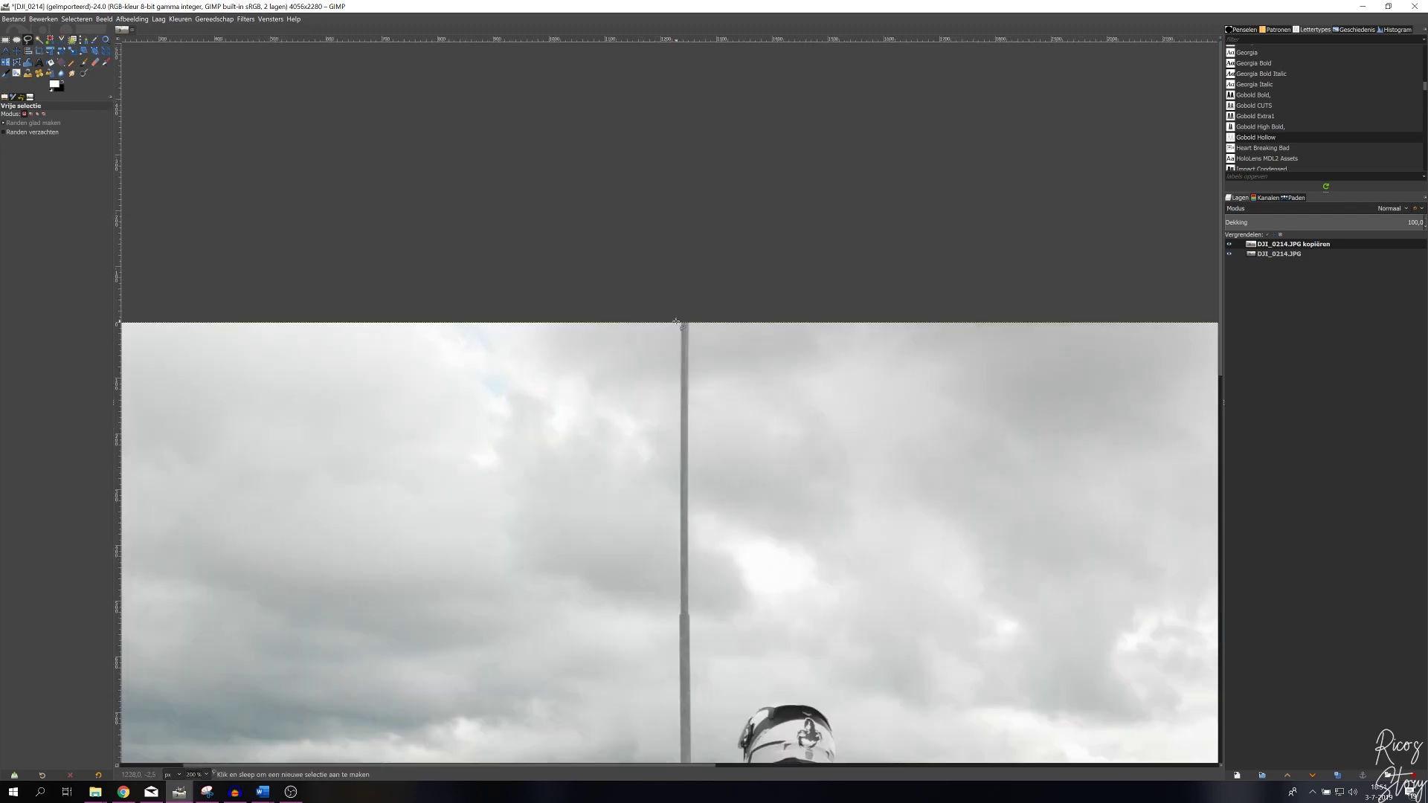
- Draw a narrow freehand selection hugging the pole from the top edge toward the helmet
click(676, 323)
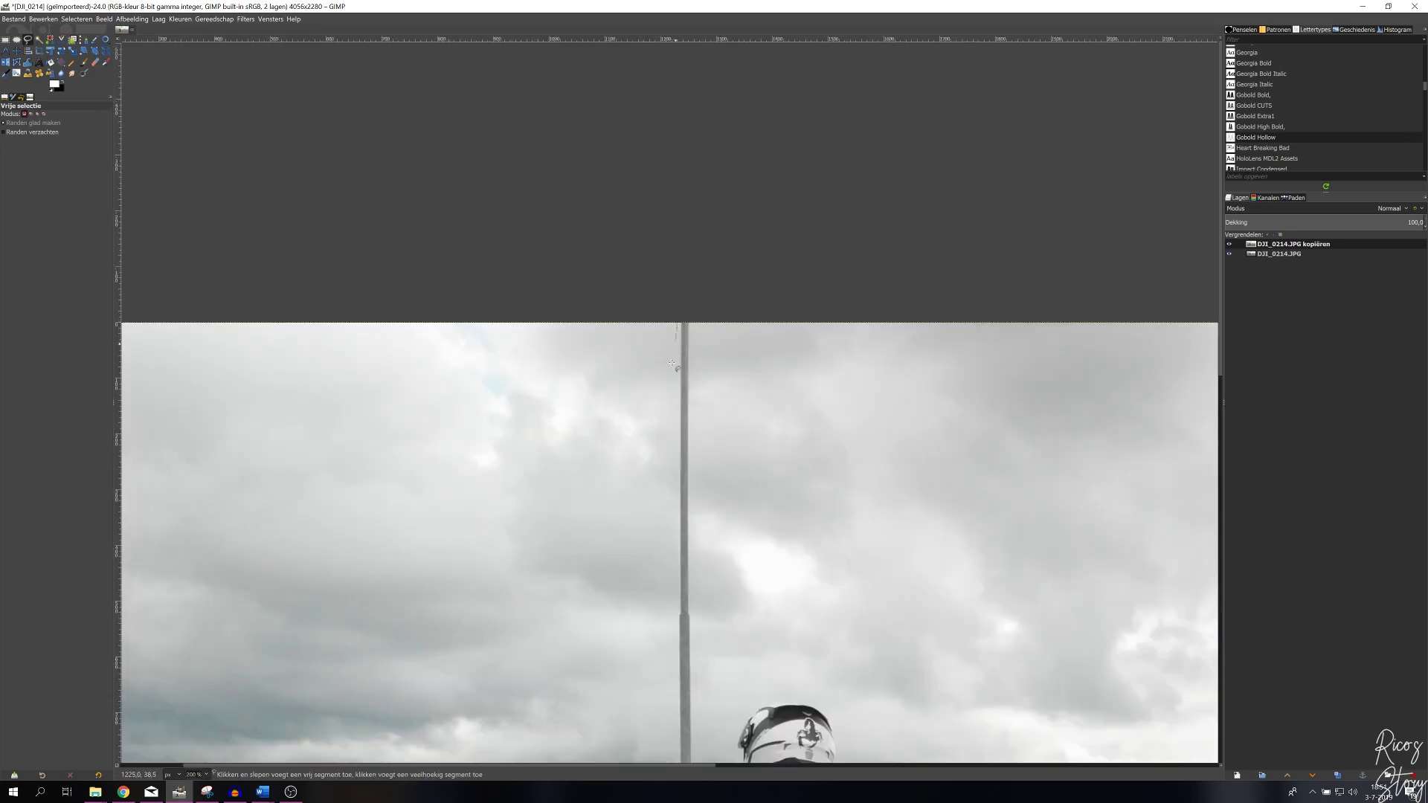
drag(676, 322, 666, 532)
mouse_move(674, 590)
mouse_down()
mouse_move(671, 648)
mouse_move(689, 677)
mouse_move(696, 652)
mouse_up()
drag(694, 601, 702, 334)
key(Return)
click(245, 19)
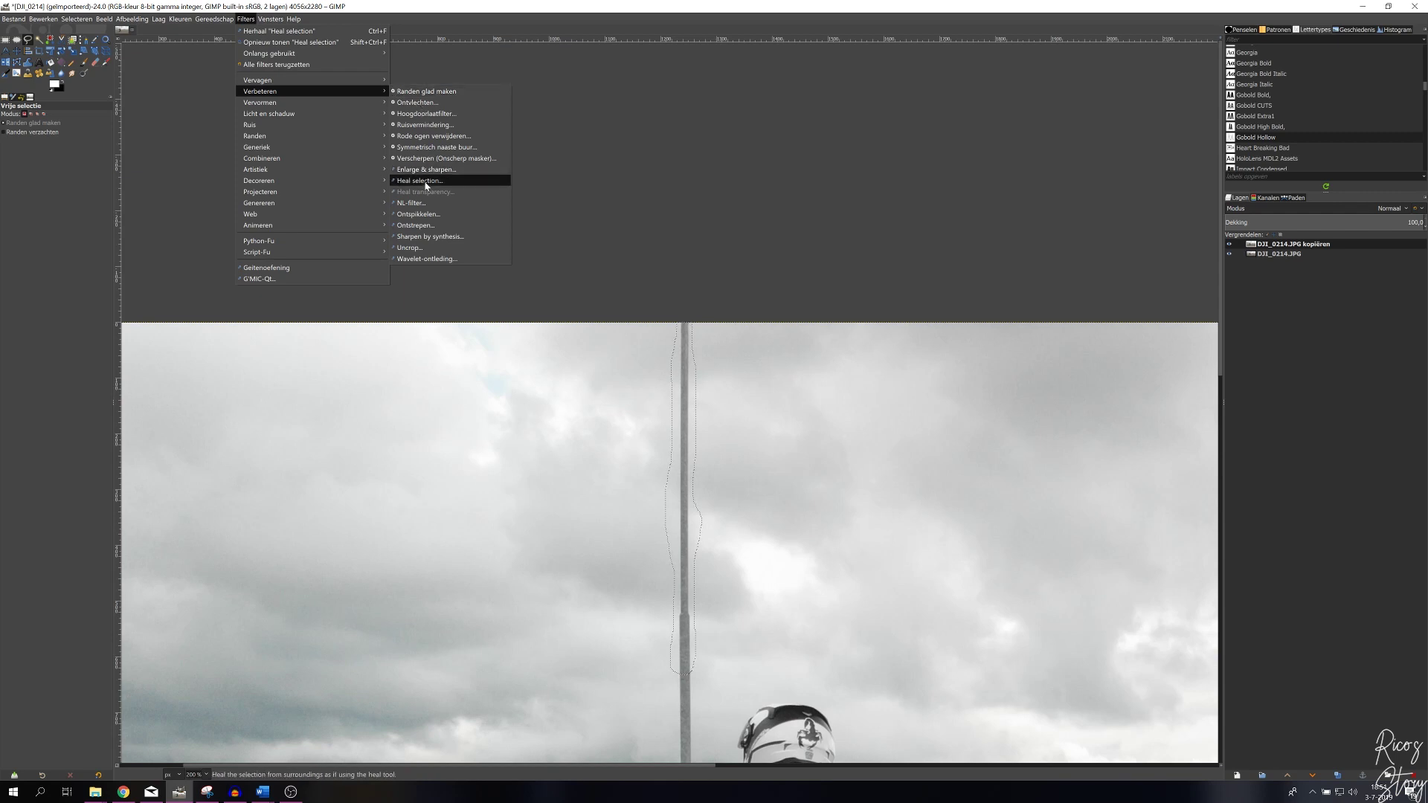
- Heal the narrow pole selection, sampling 50 pixels from all around at random
click(424, 183)
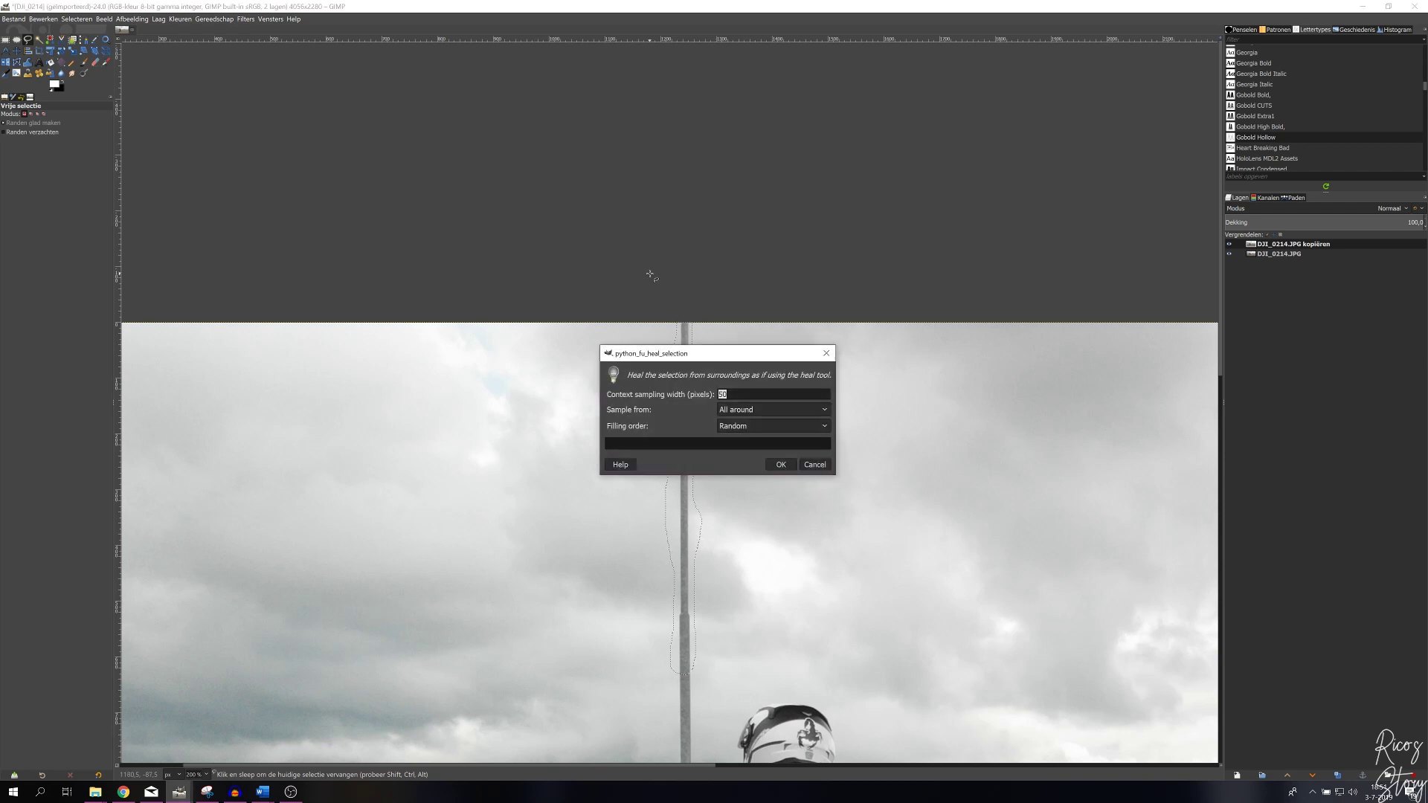
click(781, 464)
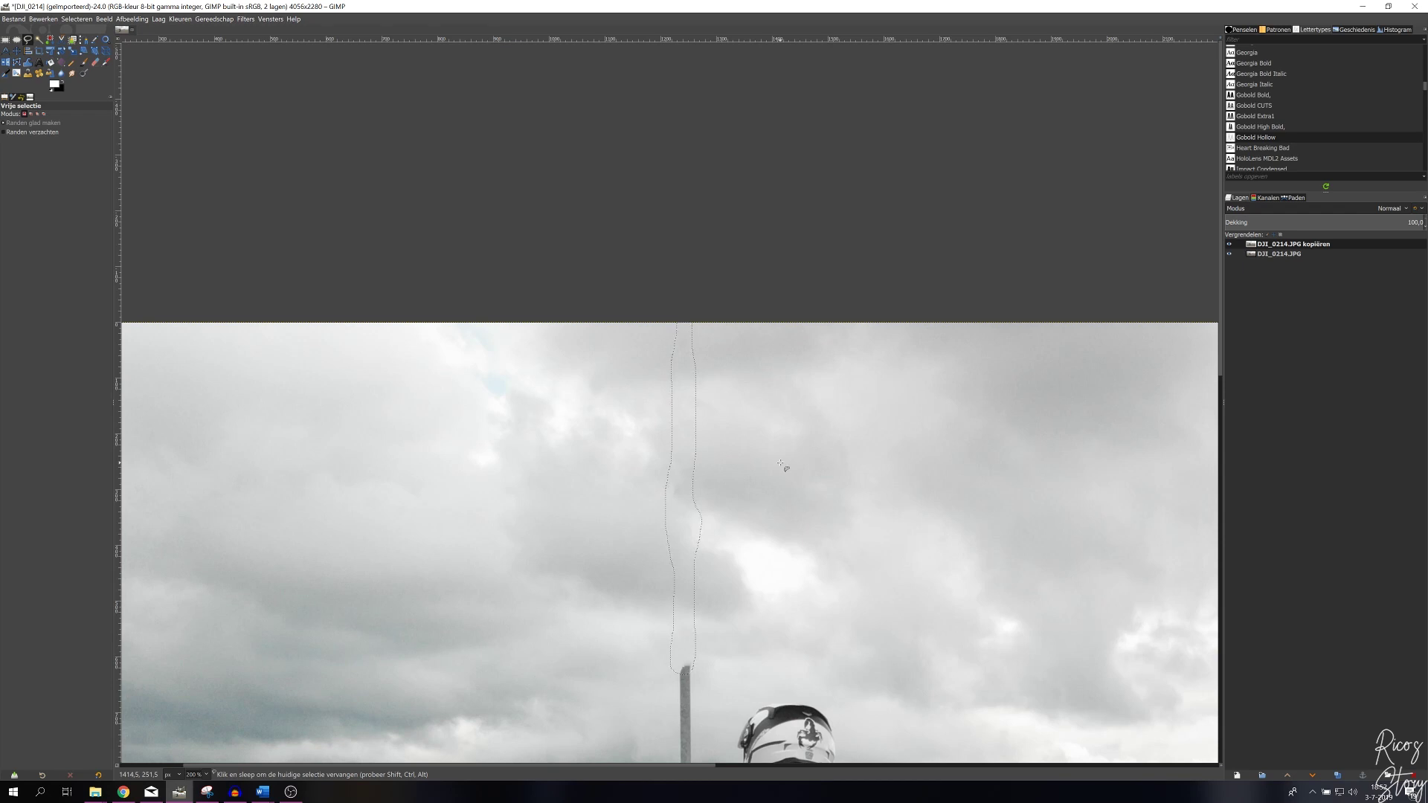
scroll(782, 465, down, 5)
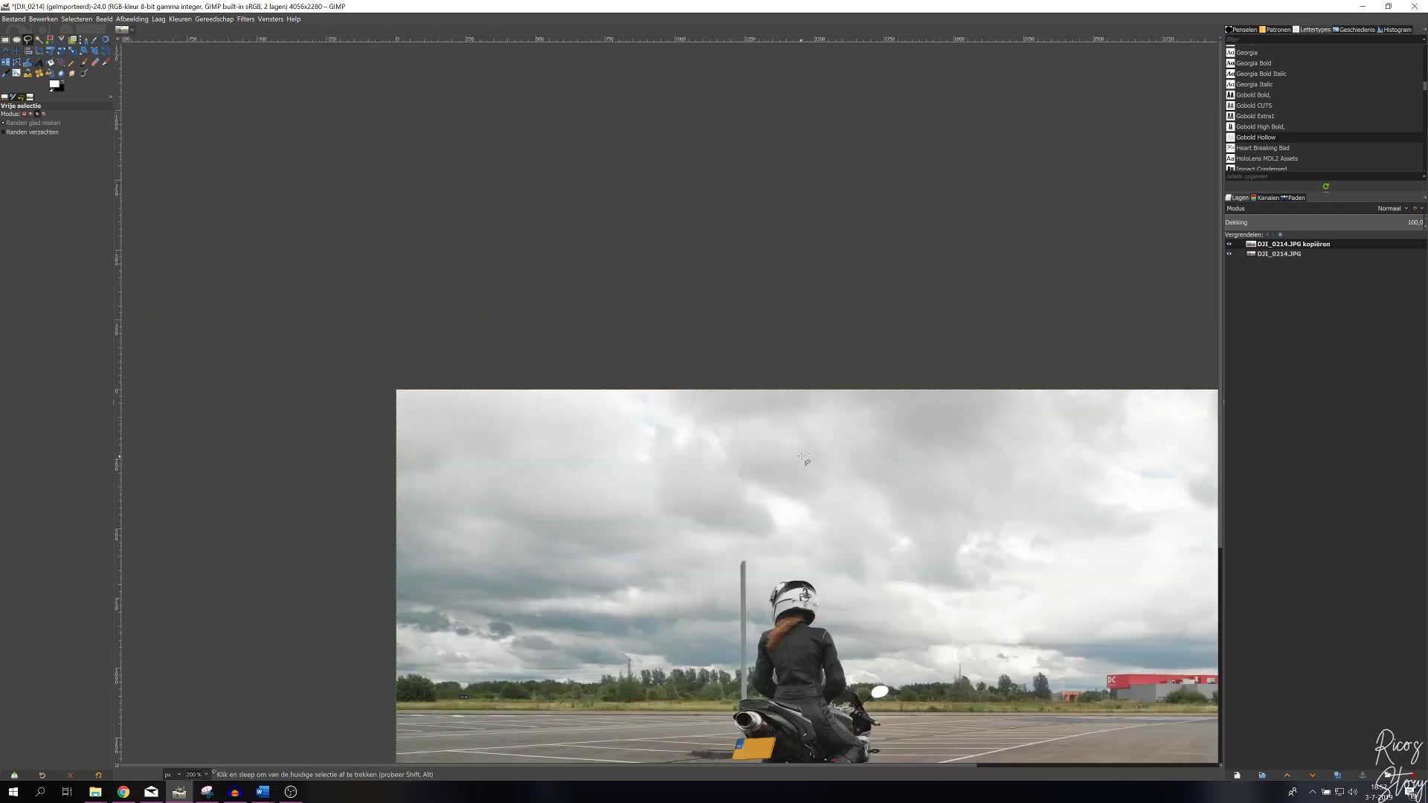
- Zoom out to 50% and remove the selection with Selecteren > Niets
scroll(803, 459, down, 2)
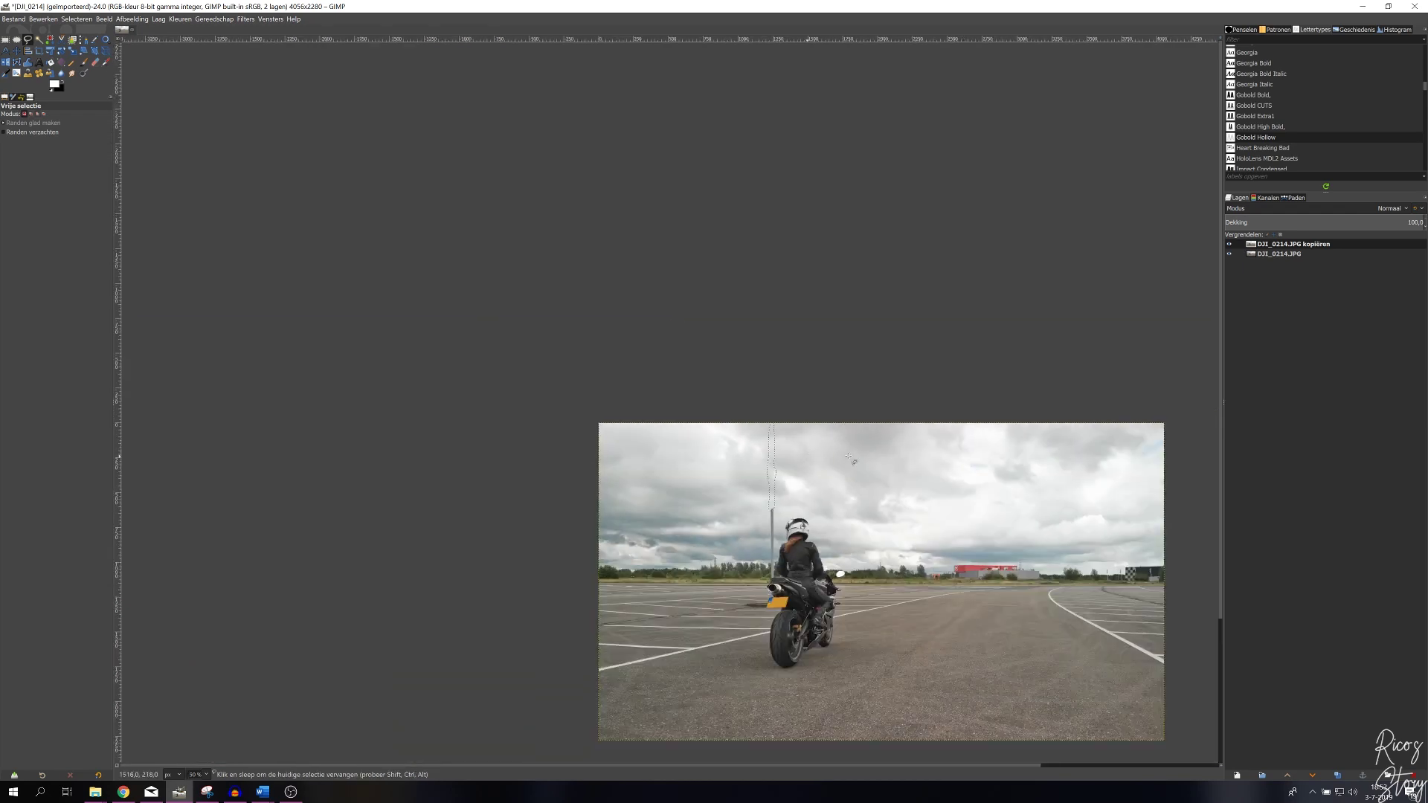
click(87, 23)
click(82, 46)
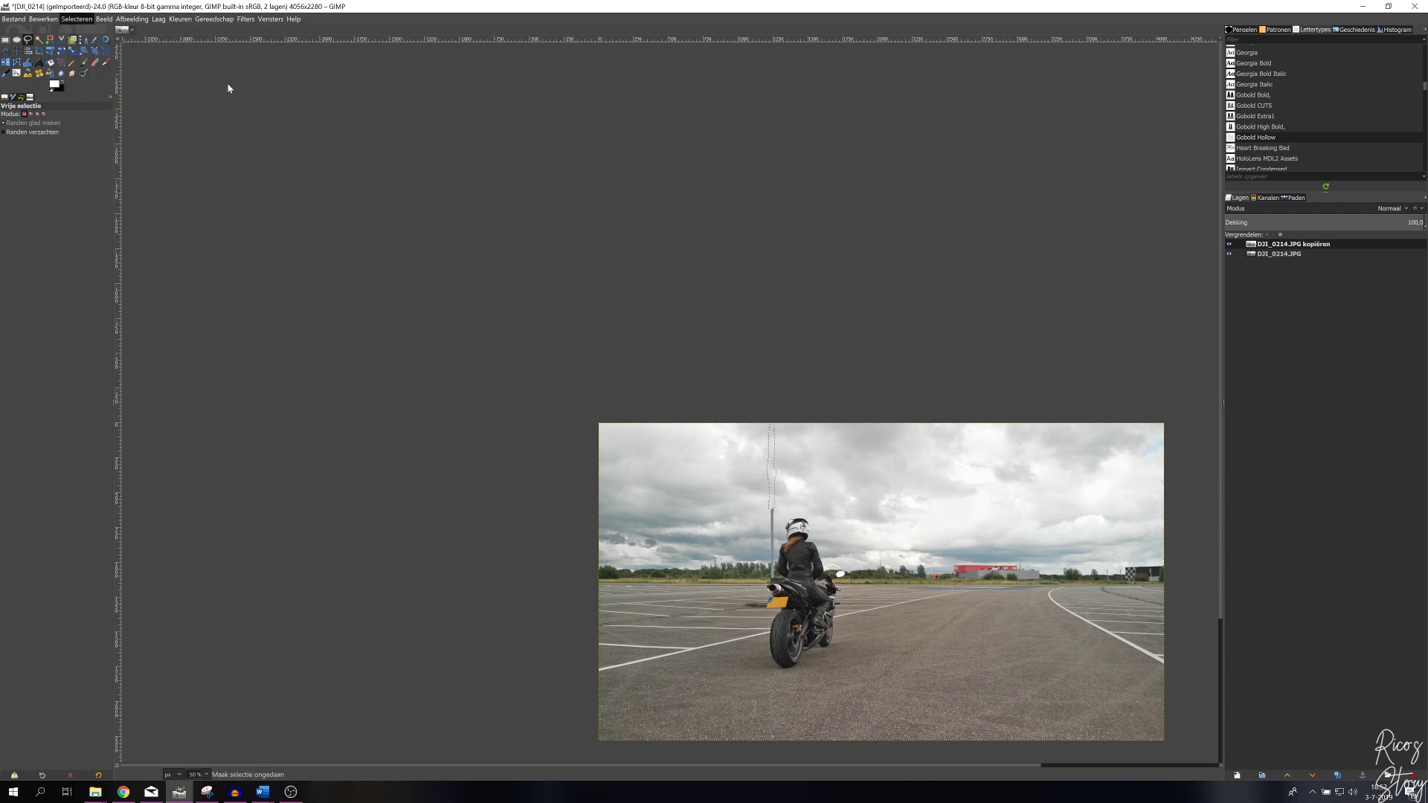